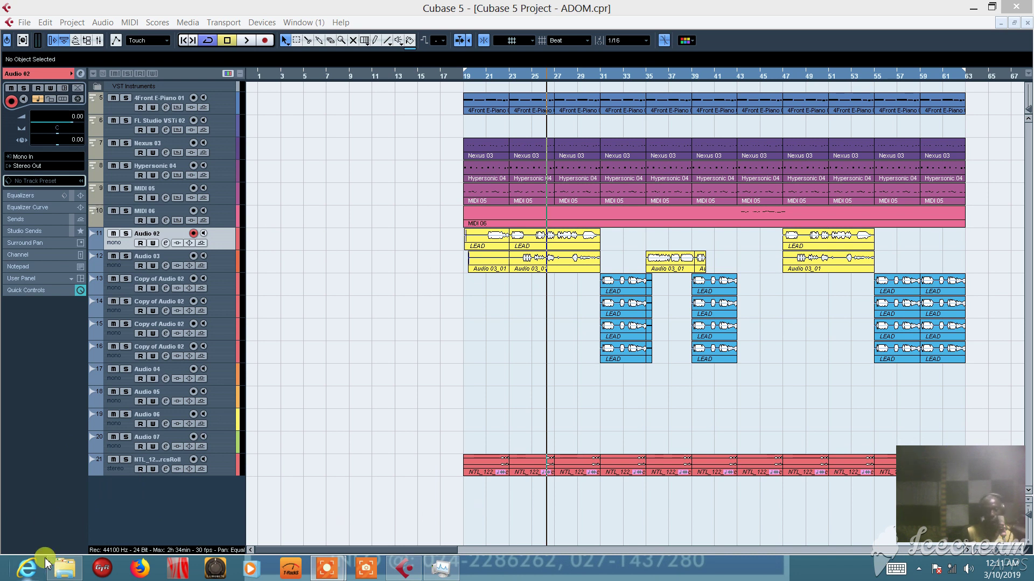
right_click(167, 503)
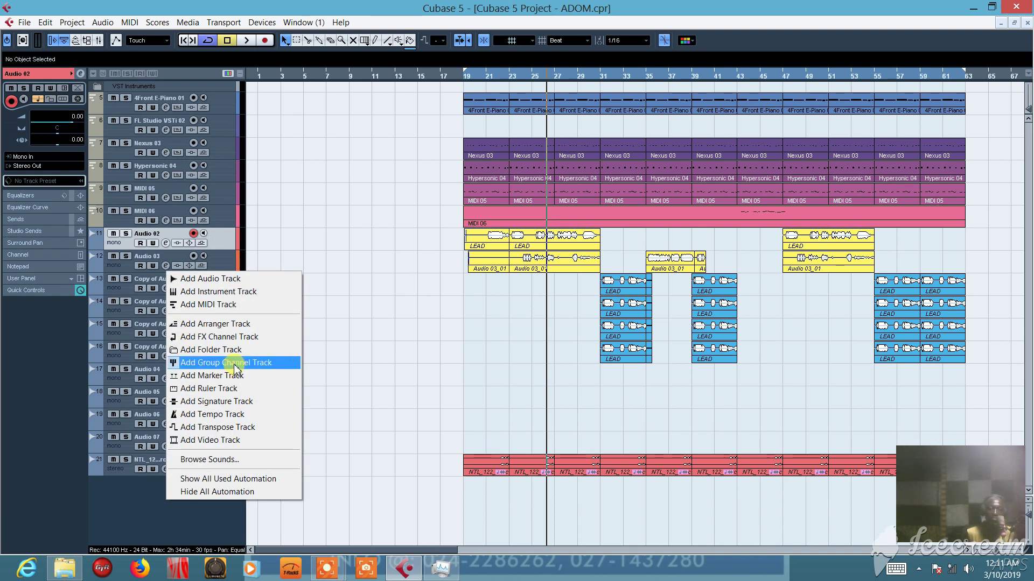
click(116, 315)
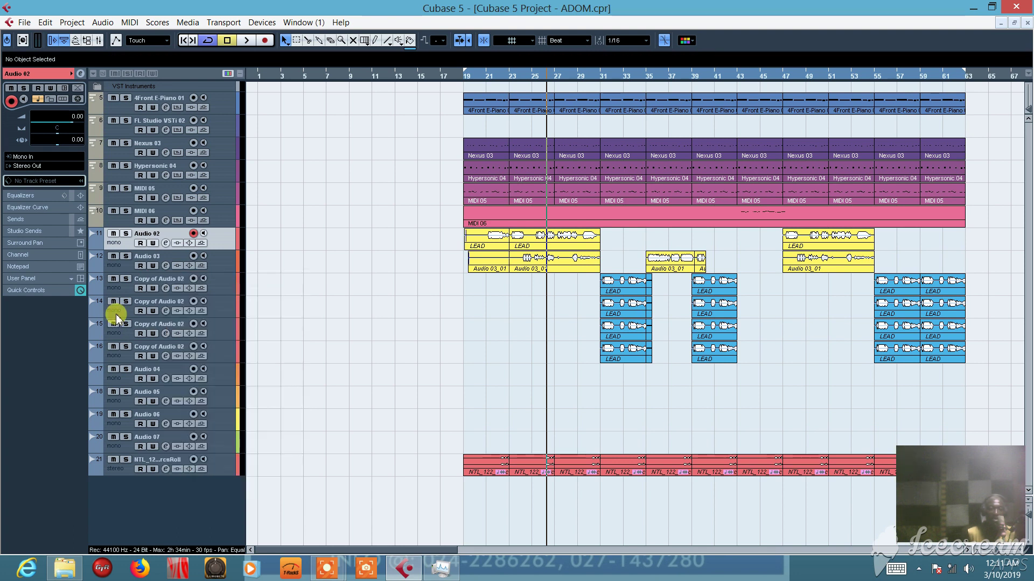
click(117, 315)
right_click(118, 314)
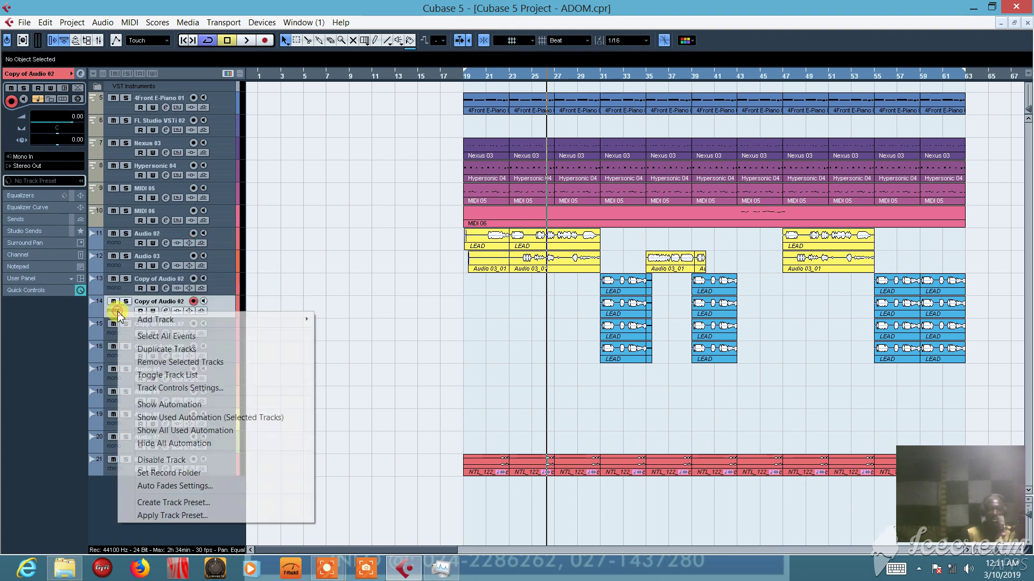
mouse_move(194, 323)
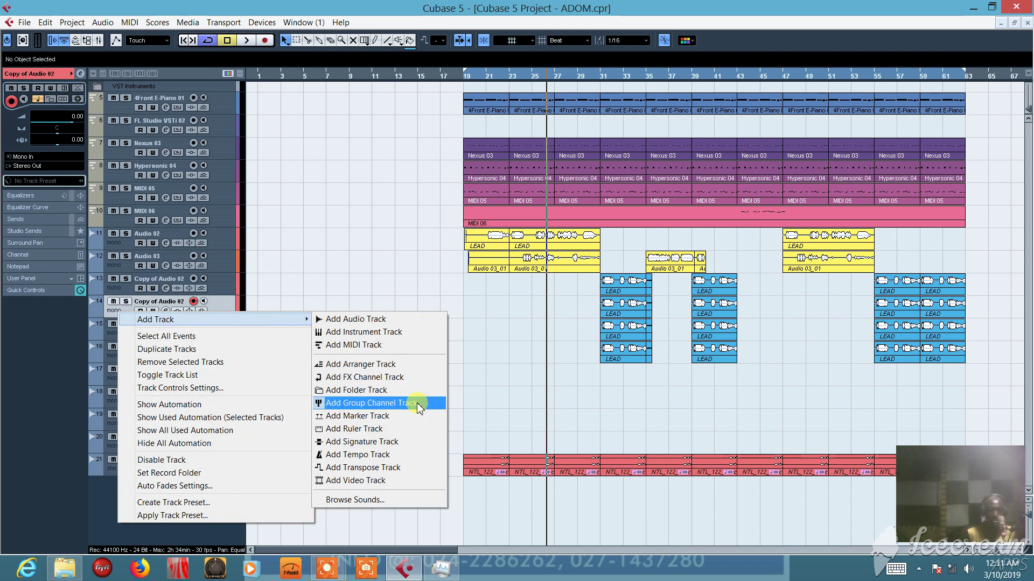
click(194, 534)
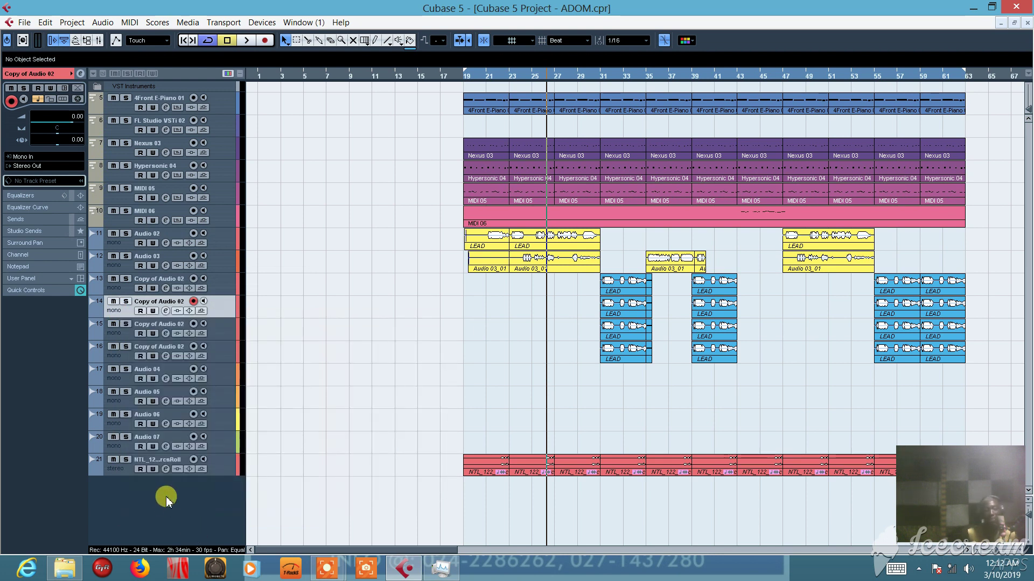
Add three group channel tracks with Stereo configuration to the project.
right_click(166, 496)
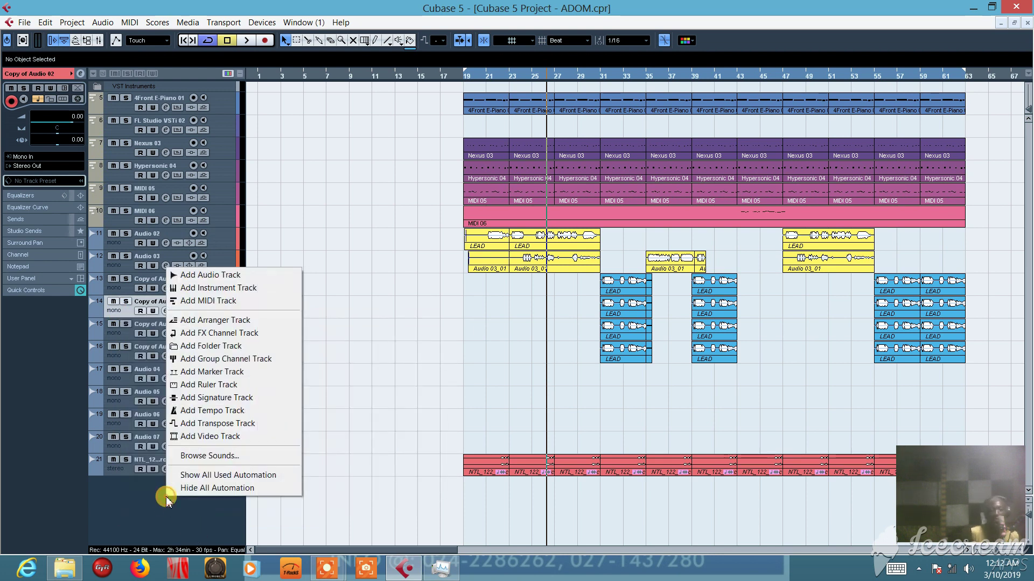
click(250, 359)
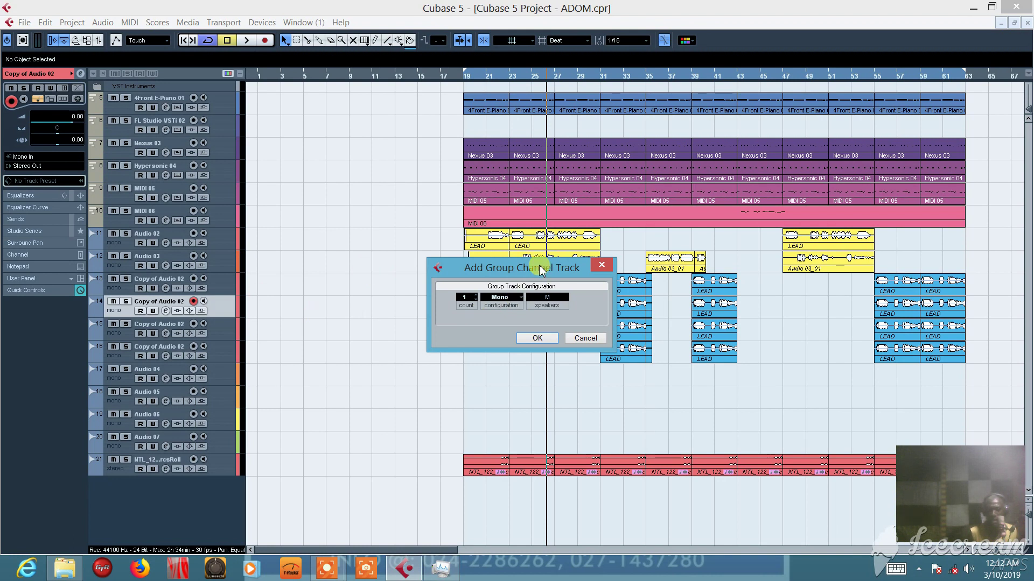
click(523, 301)
click(521, 324)
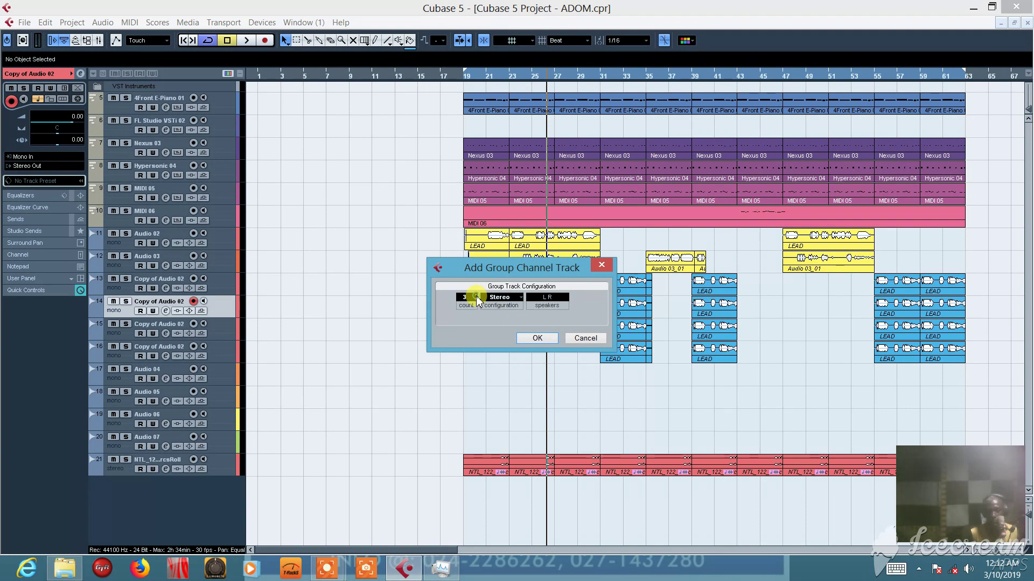
click(536, 338)
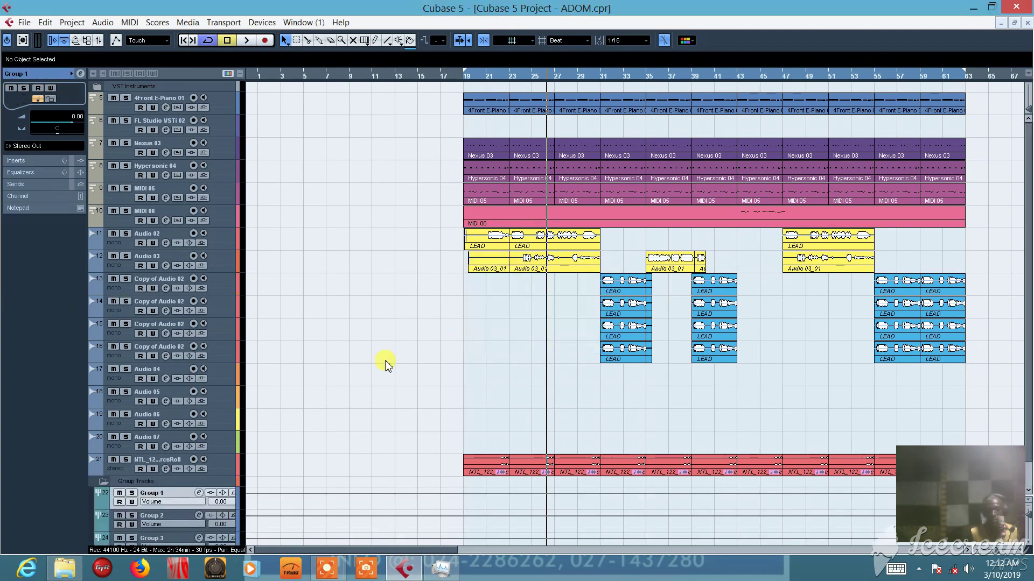
scroll(237, 482, down, 1)
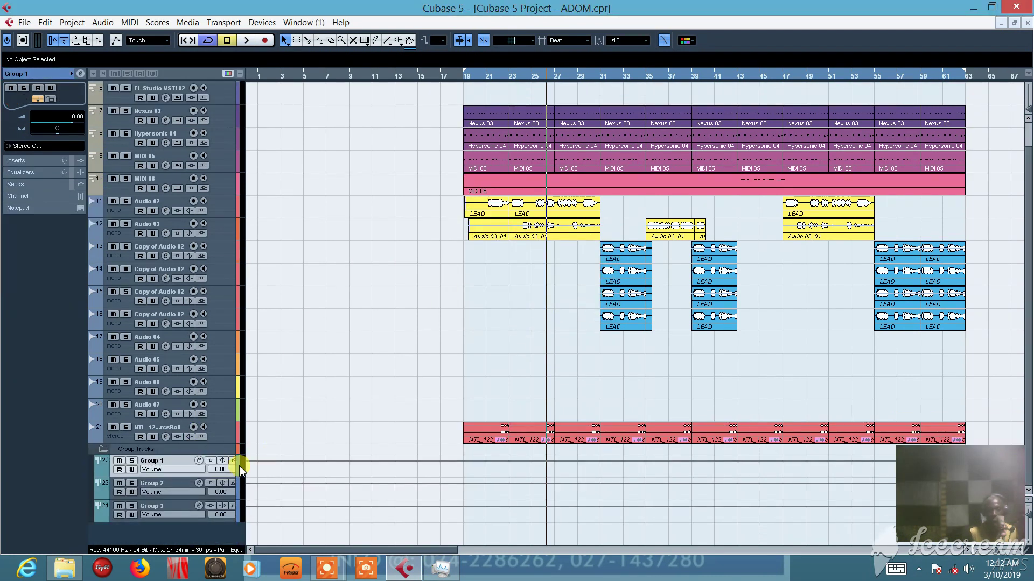
Rename the Group 1 track as LEAD and the Group 2 track as CHO.
double_click(152, 462)
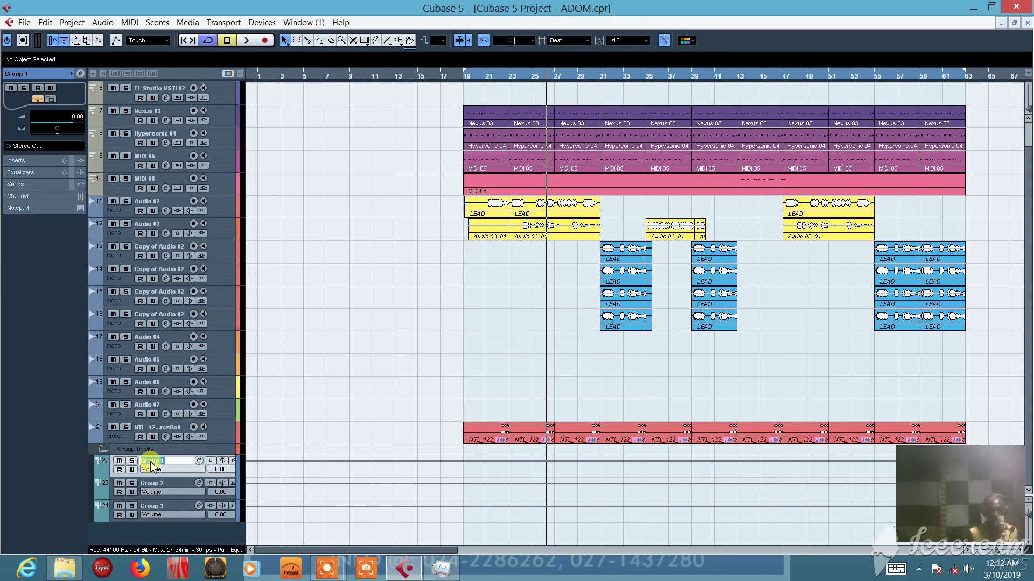
text(LEA)
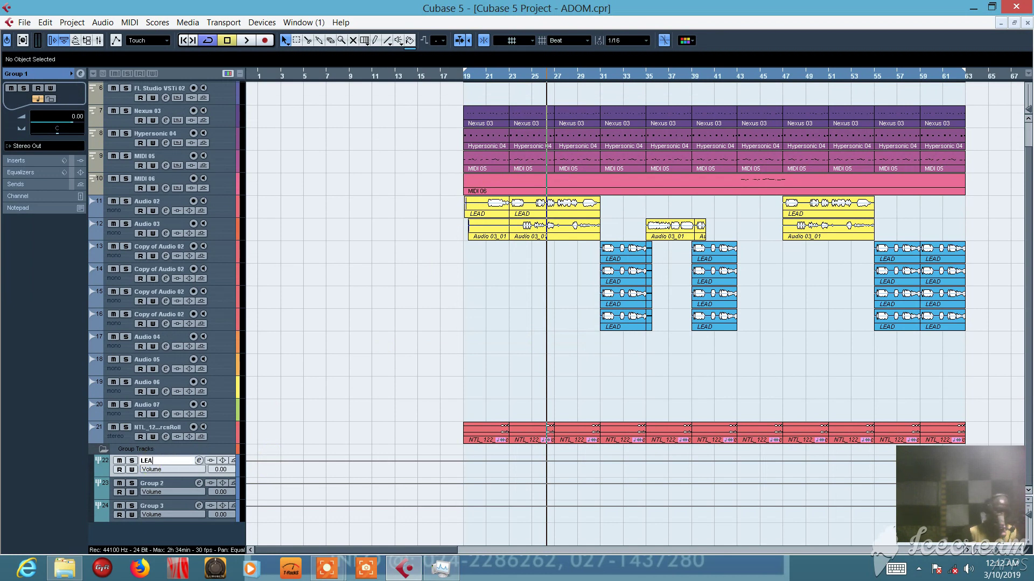
text(D)
click(284, 462)
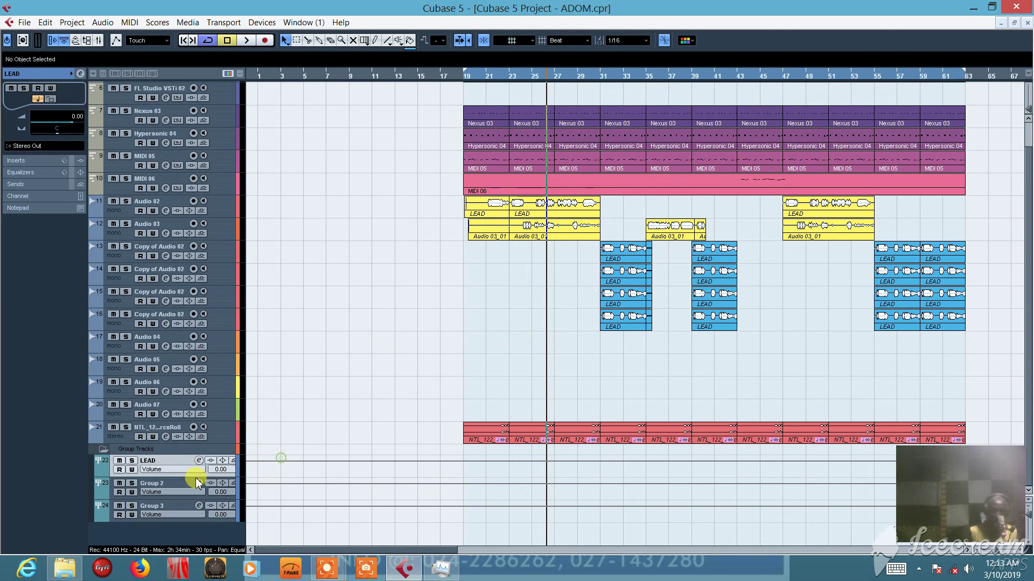
double_click(160, 484)
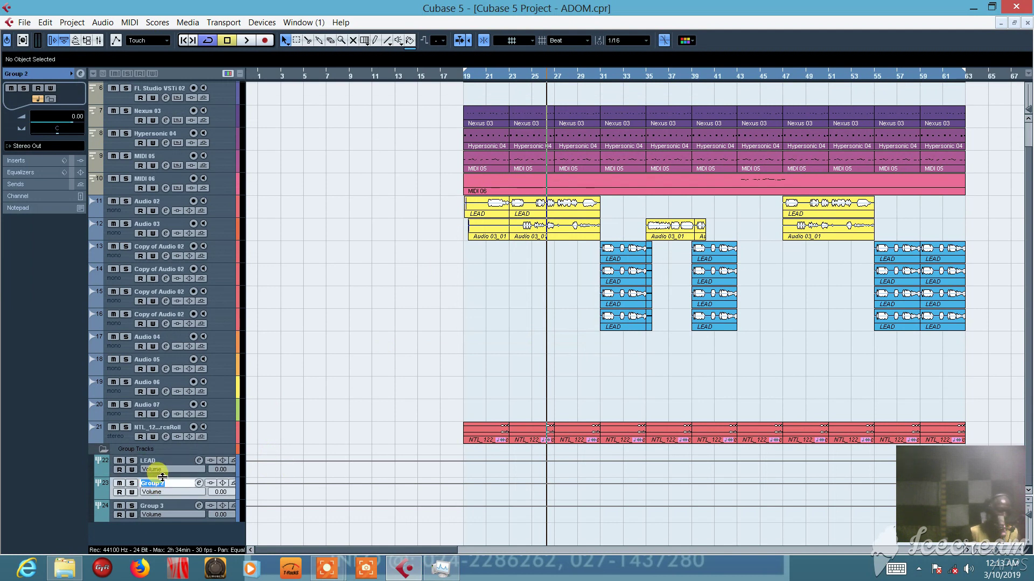
text(CHO)
click(317, 430)
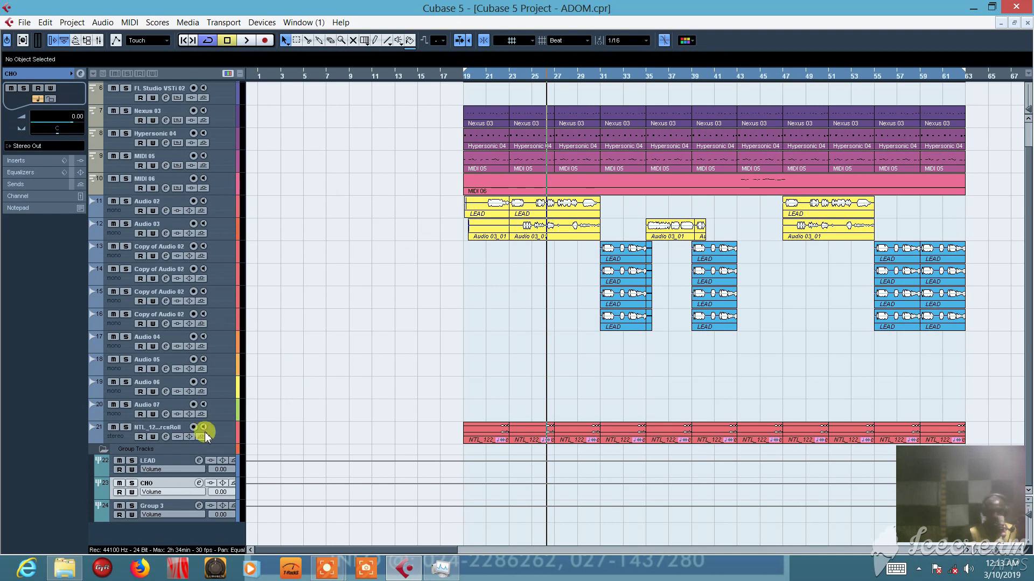
Select the Audio 02 and Audio 03 clips between bars 19 and 31, and route Audio 02's output to the LEAD group.
click(188, 463)
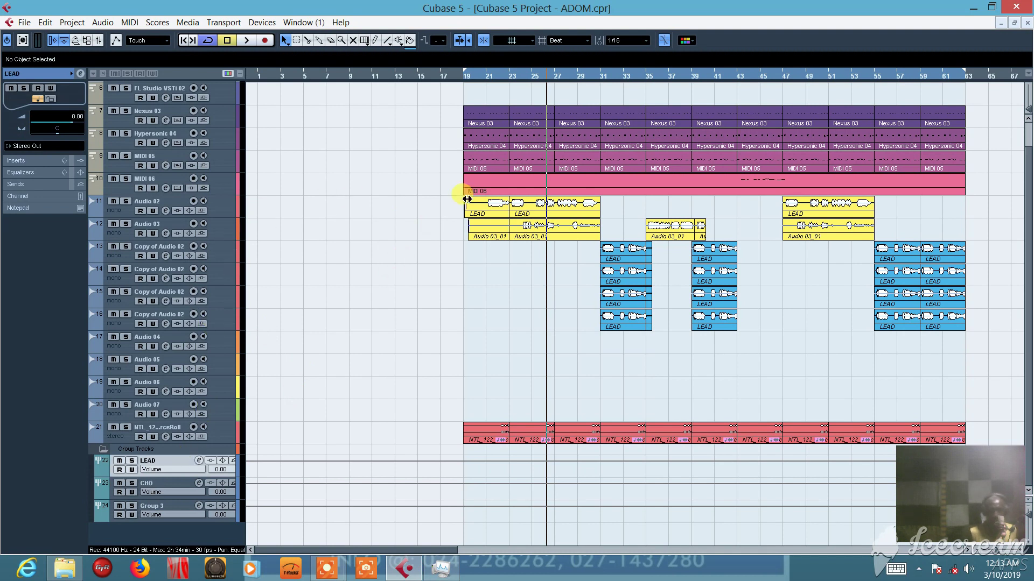
drag(455, 195, 549, 234)
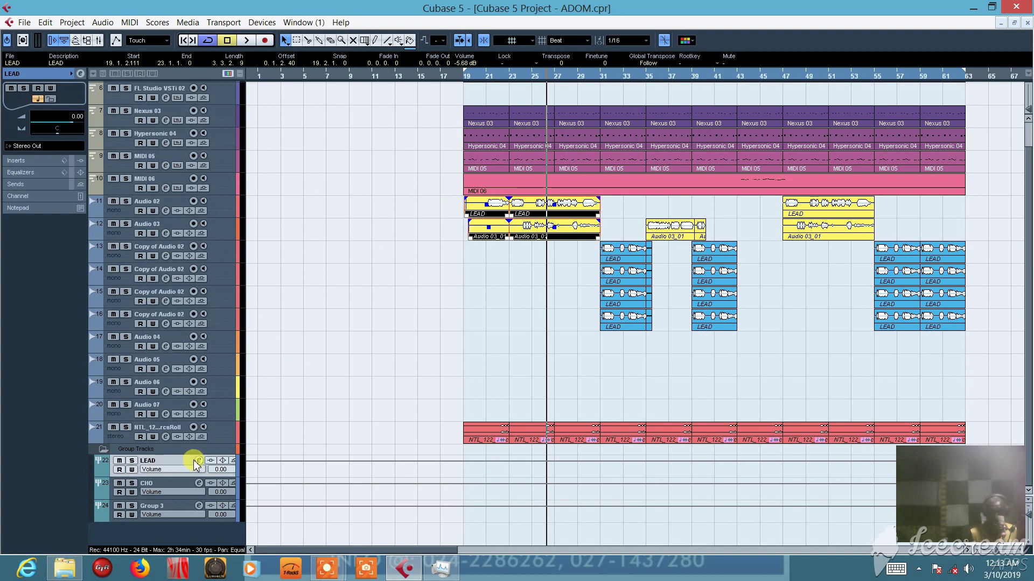
click(223, 208)
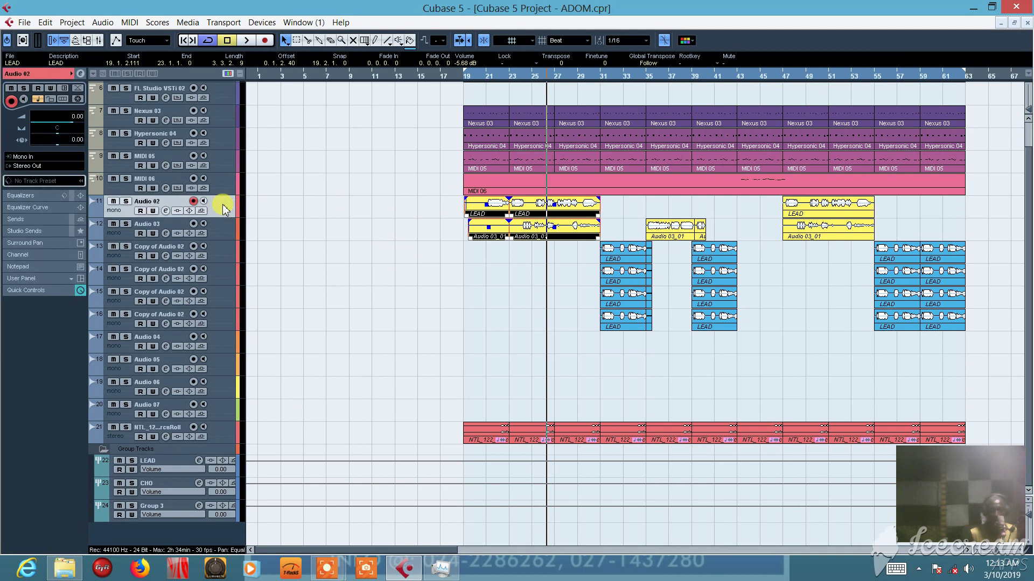
click(24, 166)
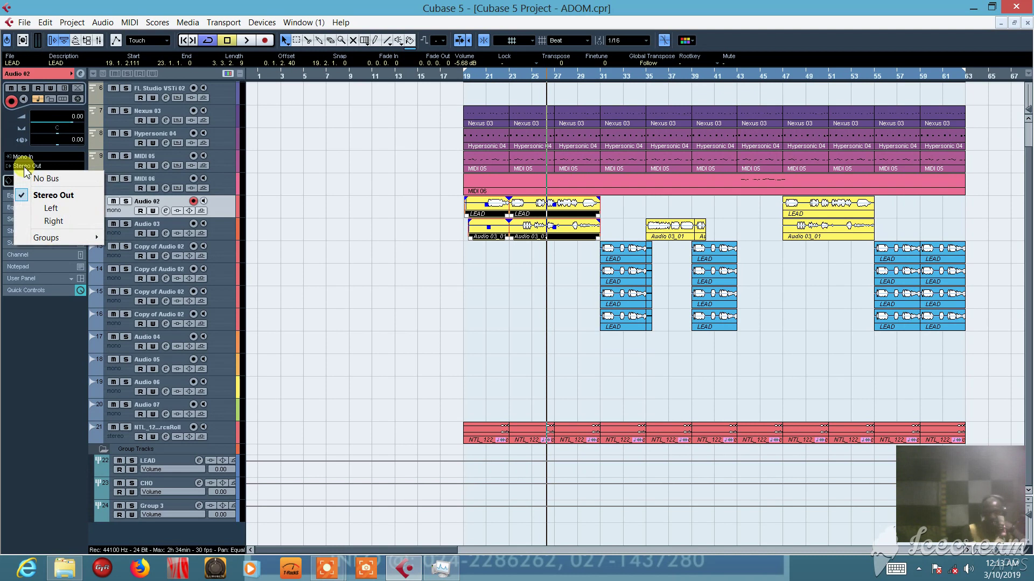
mouse_move(54, 243)
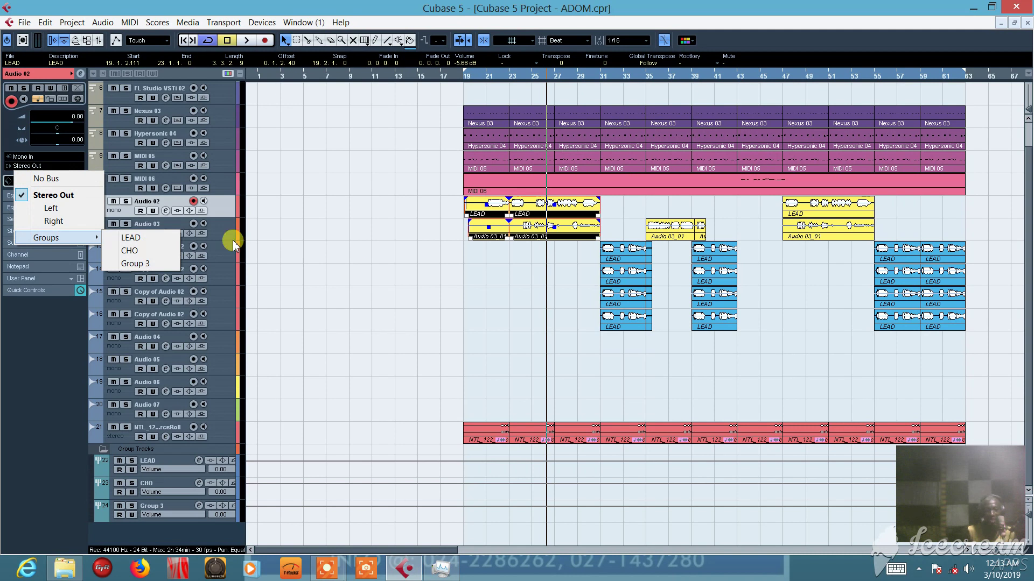
click(358, 251)
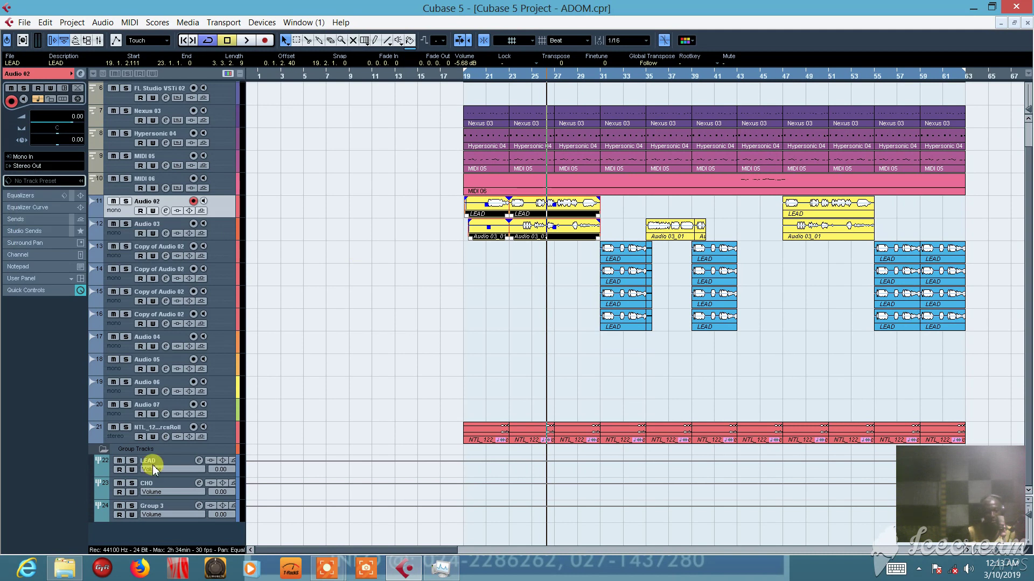
click(29, 166)
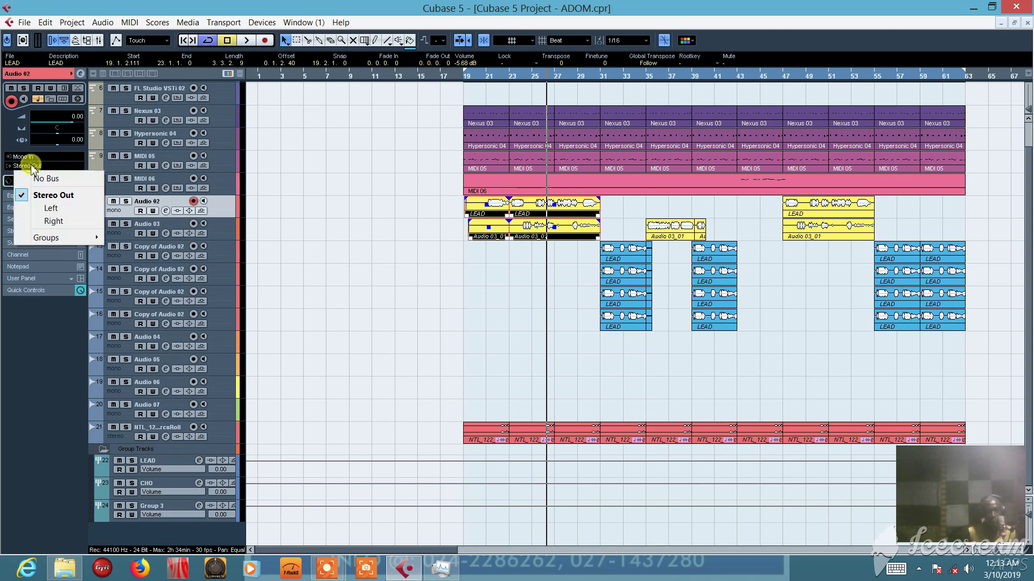
mouse_move(51, 236)
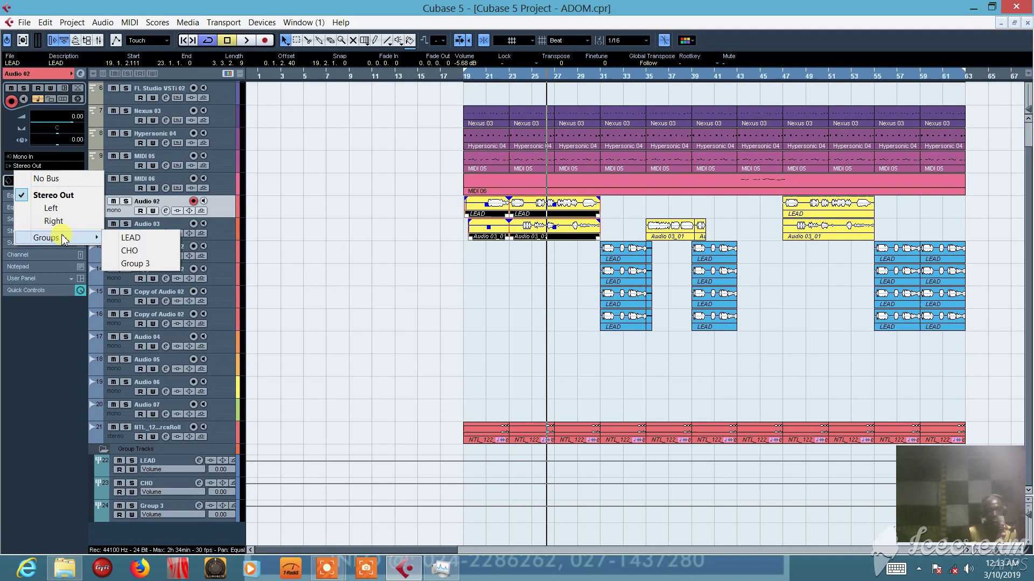
click(132, 238)
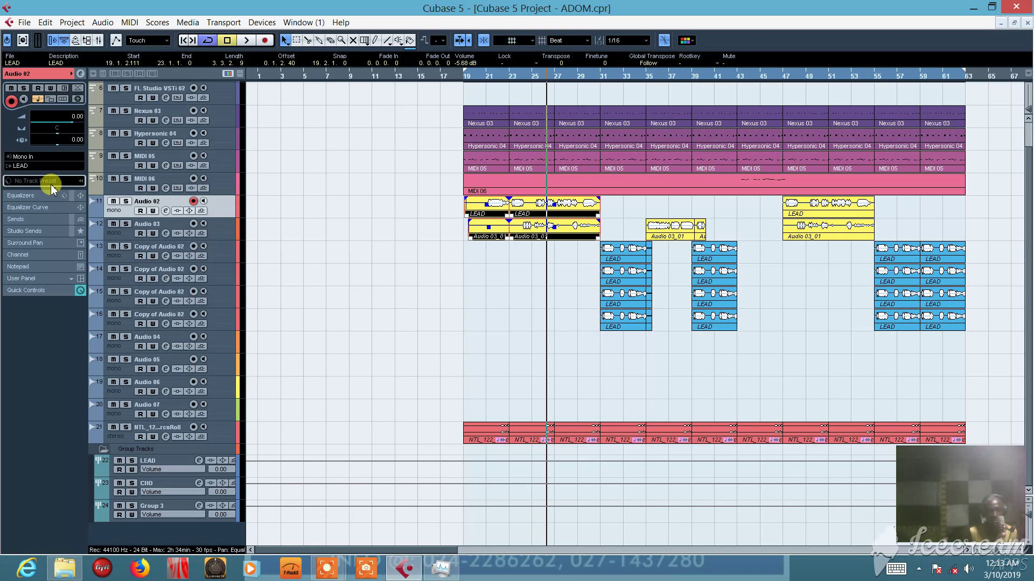
Route the Audio 03 track's output to the LEAD group.
click(221, 233)
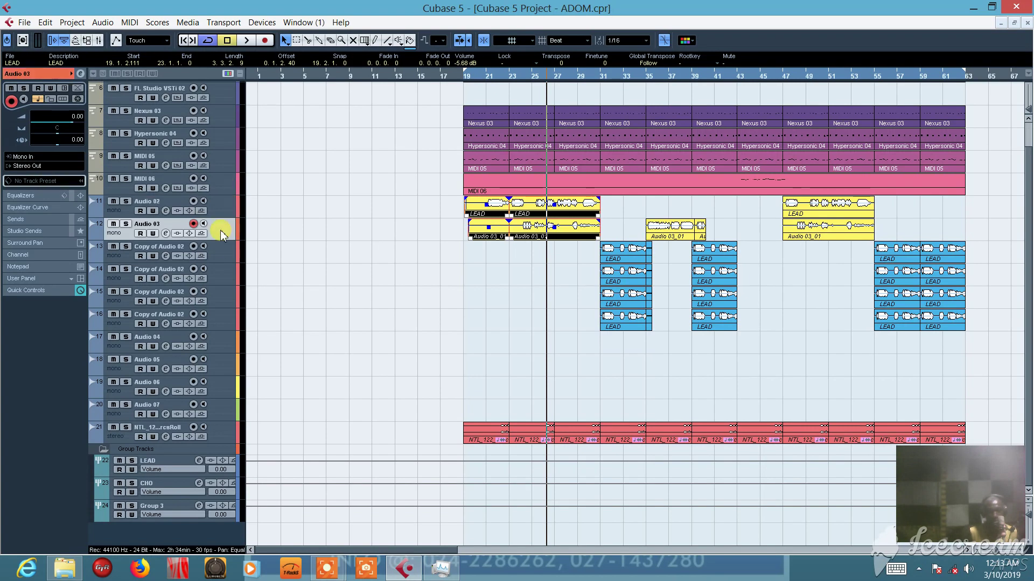
click(22, 167)
mouse_move(94, 242)
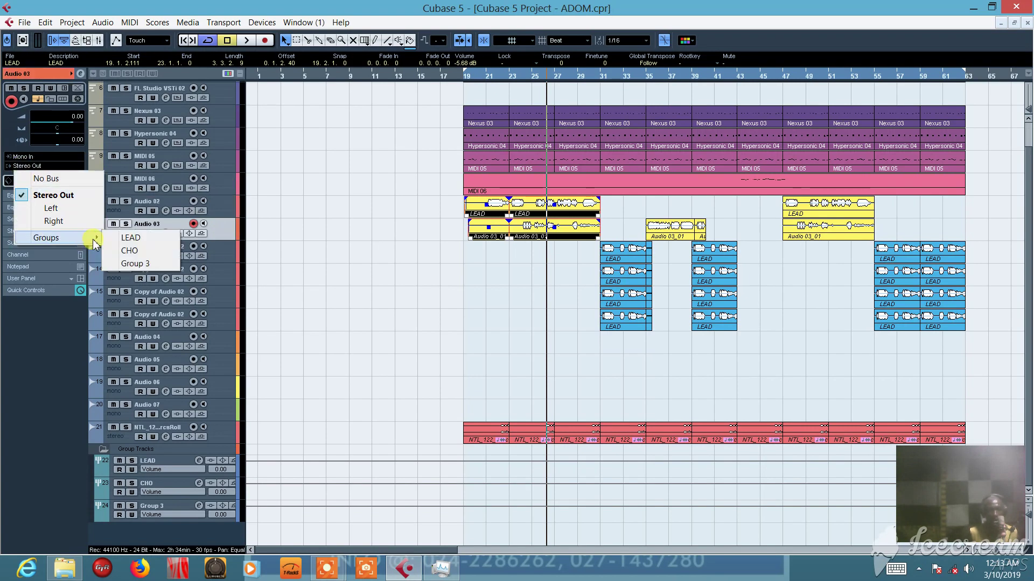
click(131, 238)
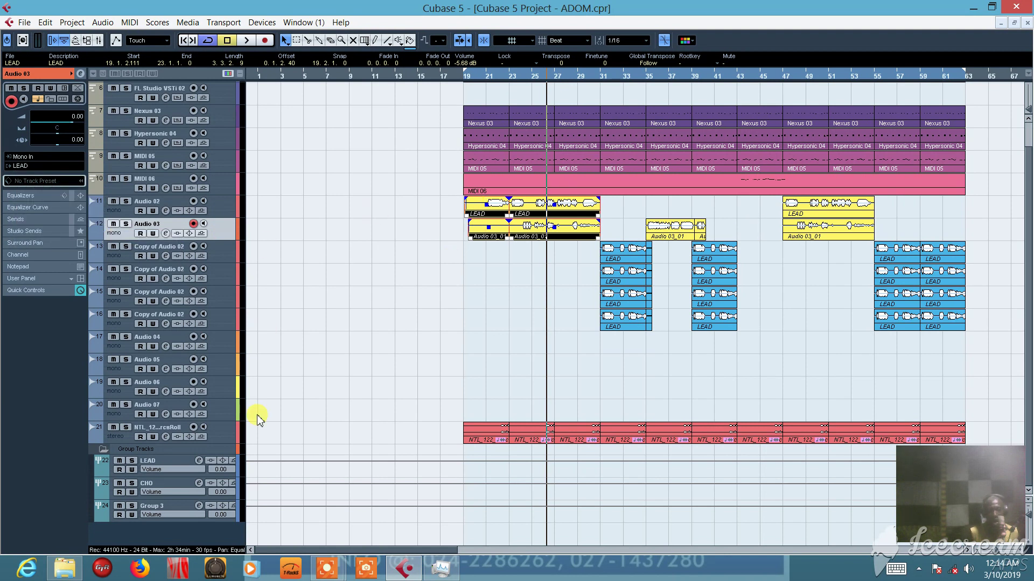
Play the project with the LEAD group soloed to check its routing, stopping playback and removing the solo at the end.
click(175, 462)
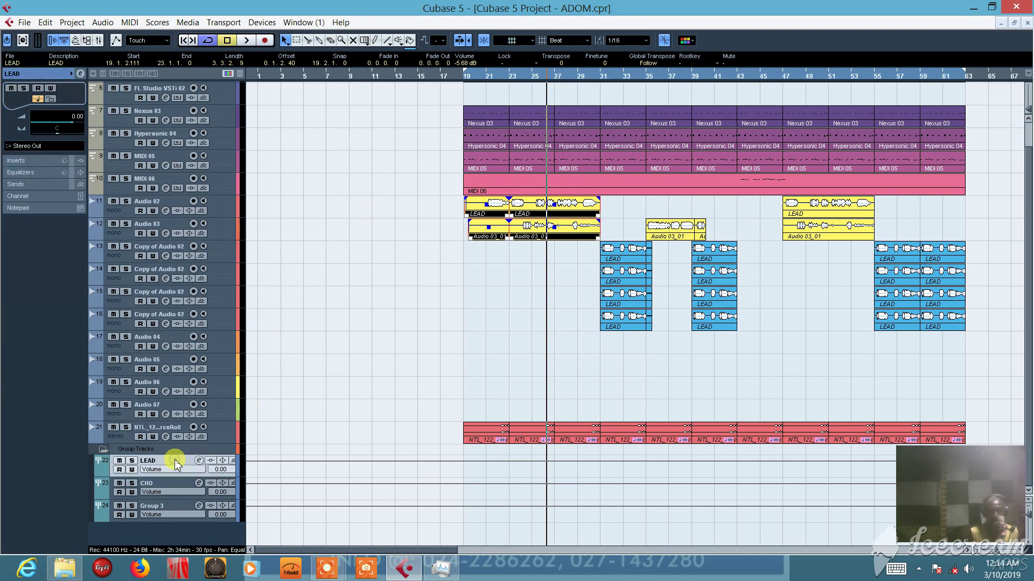
key(space)
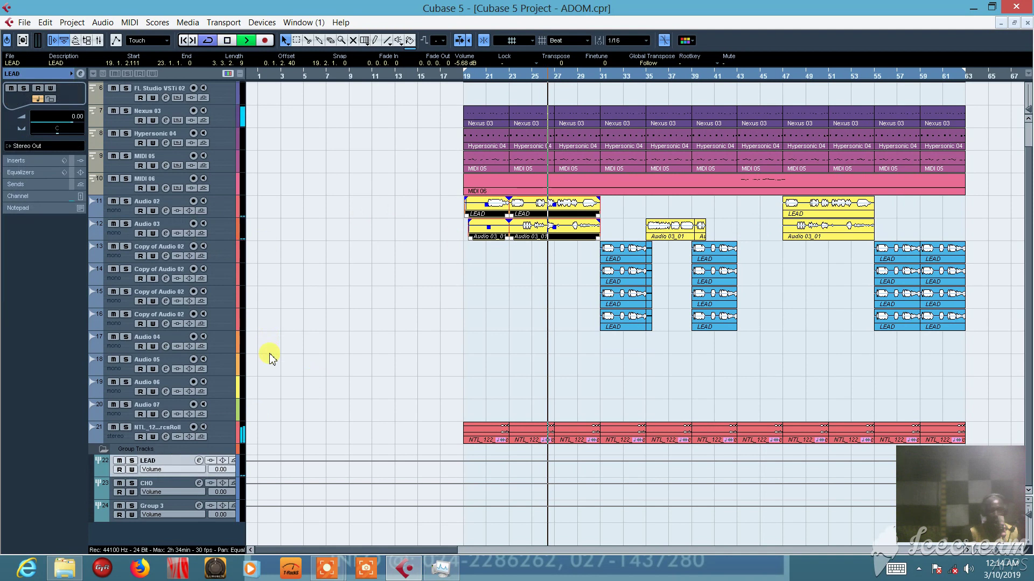
click(132, 462)
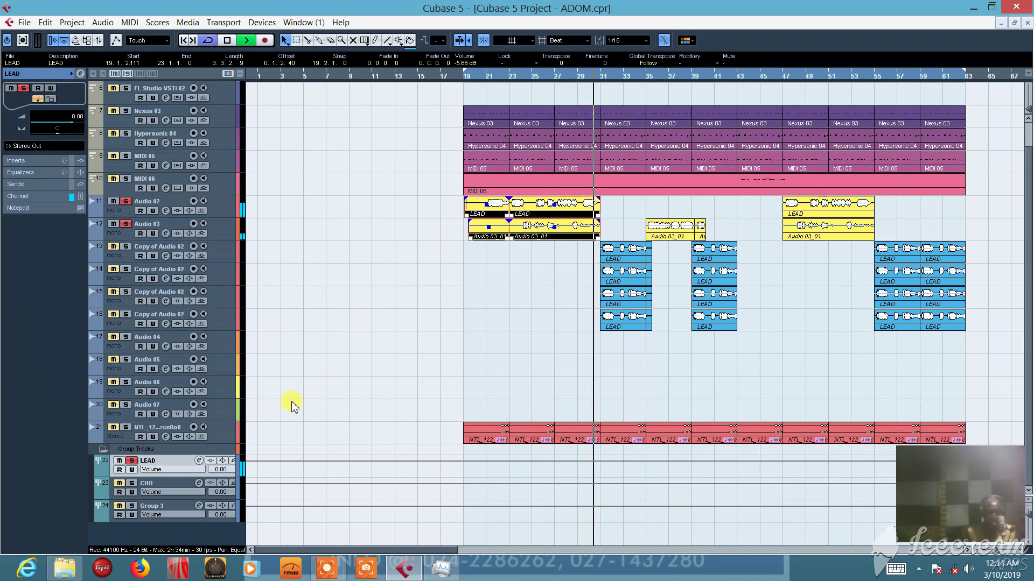
key(space)
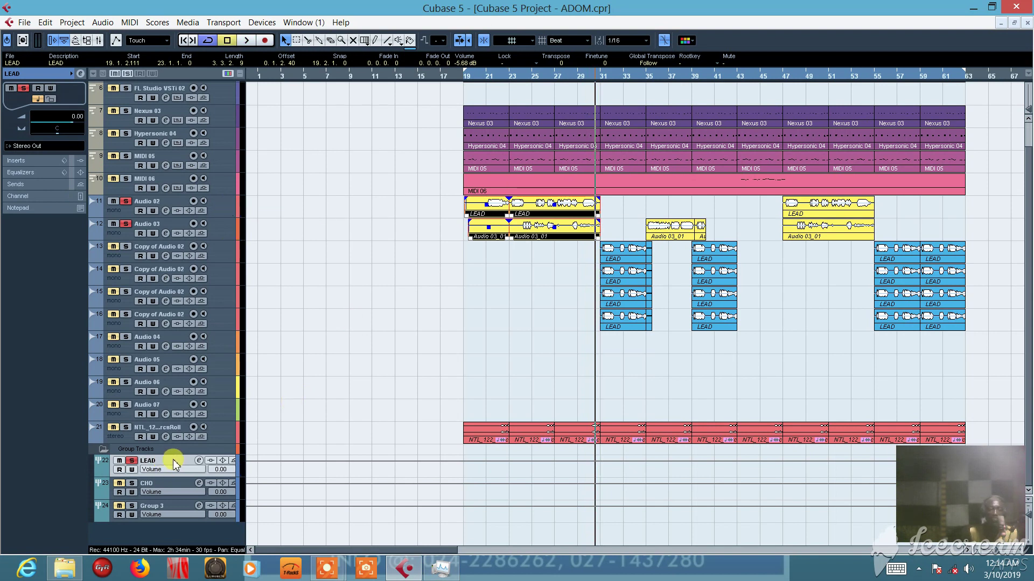
click(132, 461)
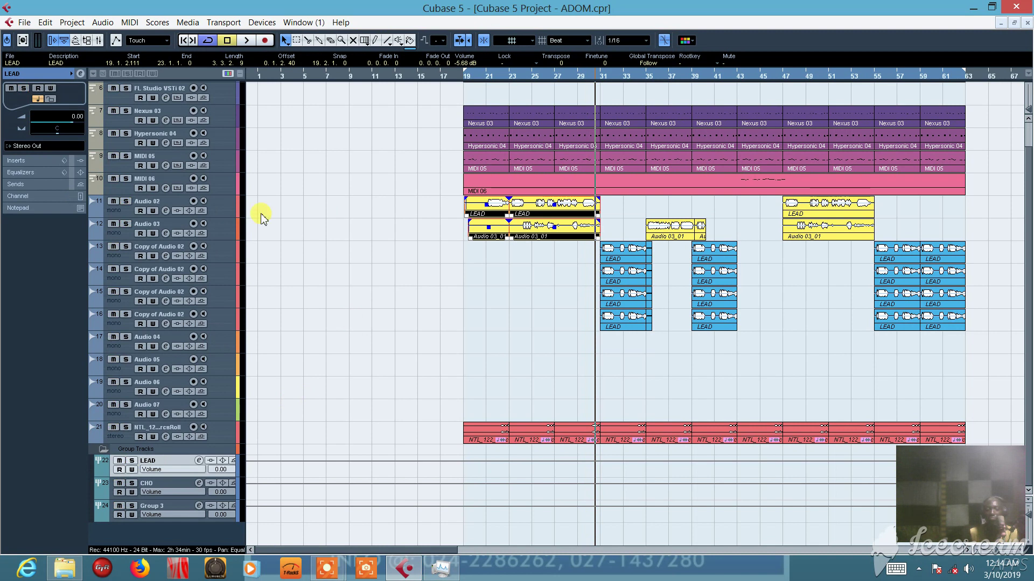
Route the output of the first Copy of Audio 02 track, track 13, to the CHO group.
click(229, 254)
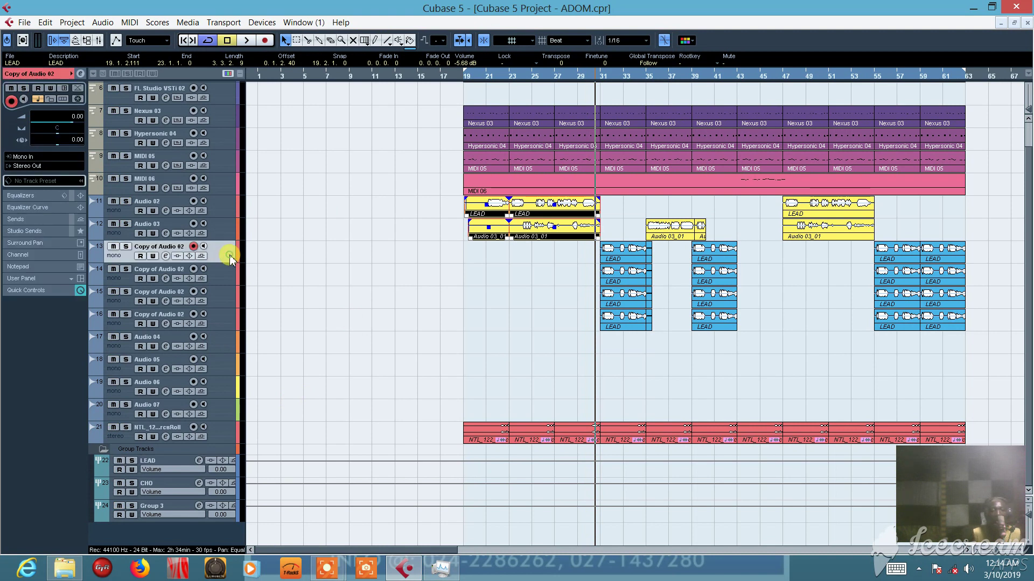
click(218, 276)
click(219, 305)
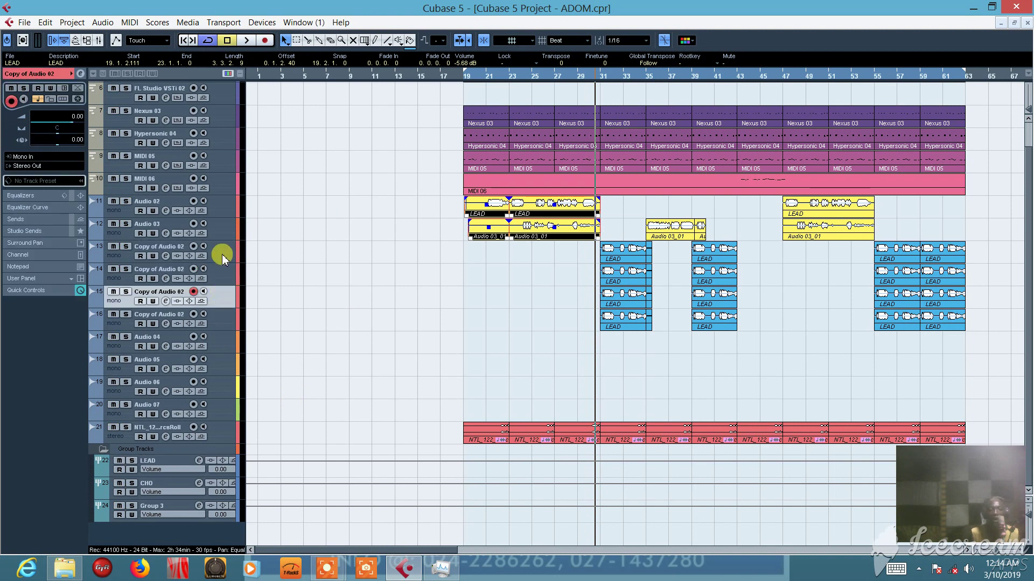
click(222, 254)
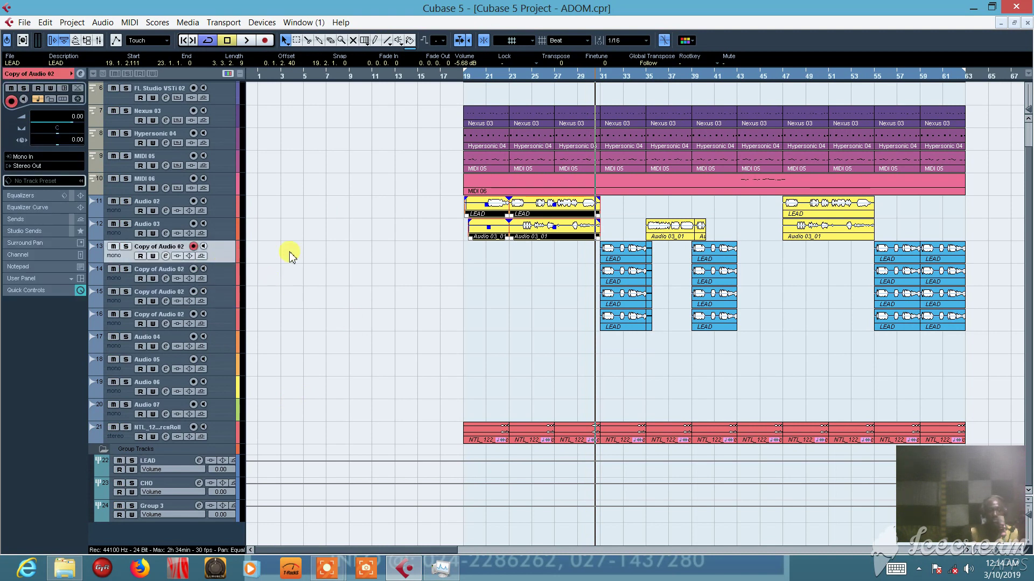
click(40, 166)
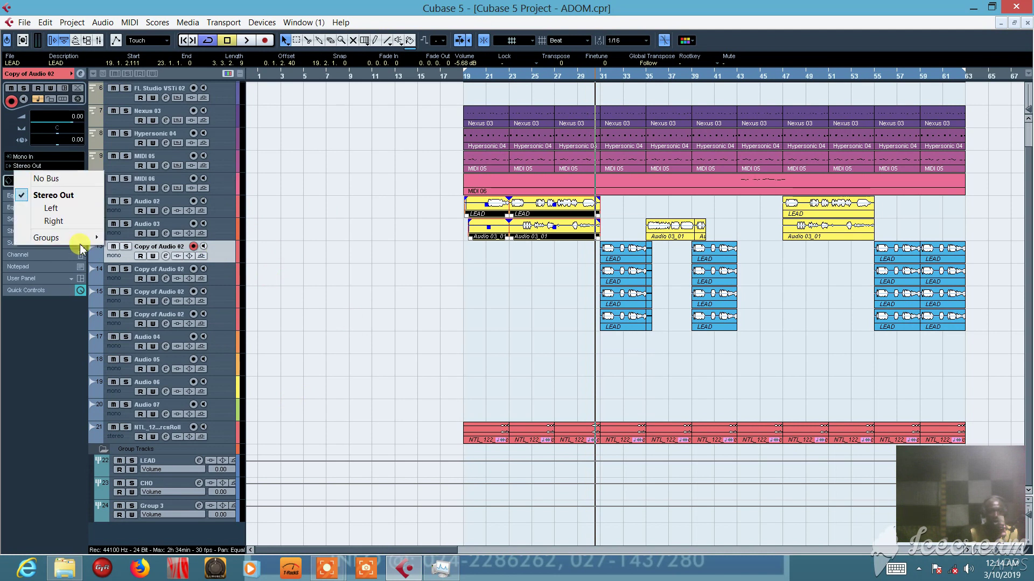
mouse_move(78, 239)
click(129, 239)
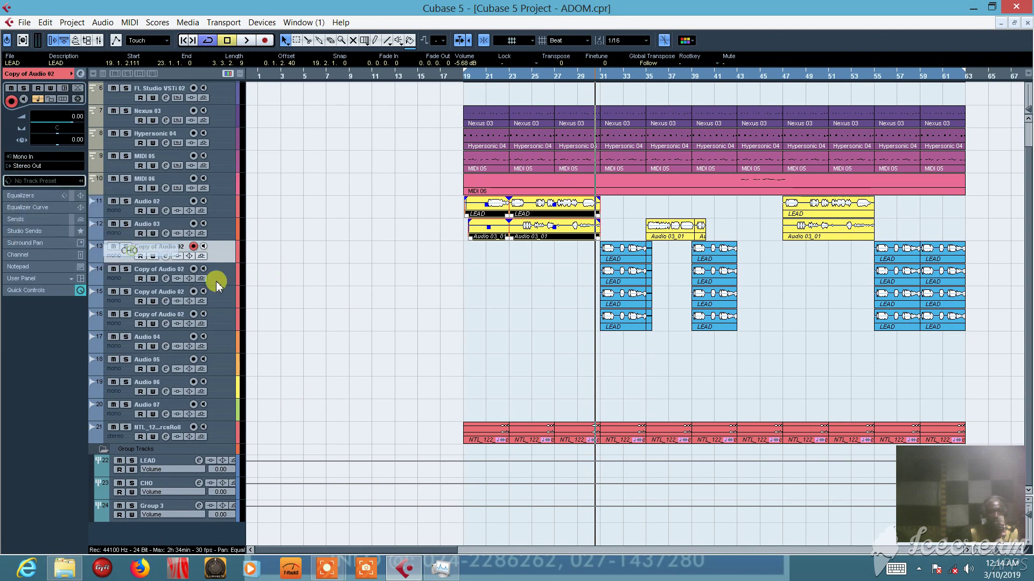
Route the outputs of the Copy of Audio 02 tracks 14 and 15 to the CHO group.
click(220, 278)
click(49, 166)
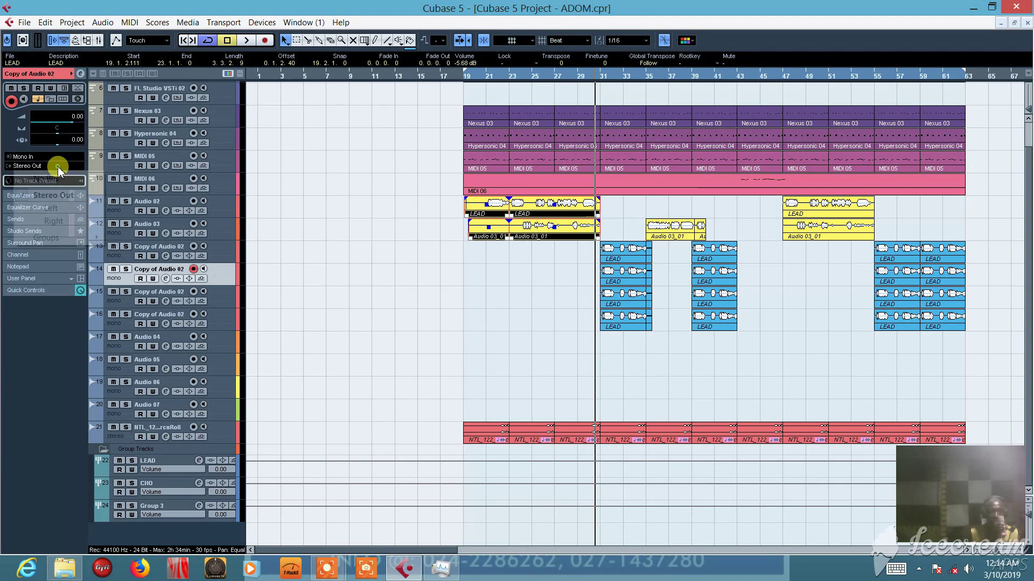
mouse_move(72, 239)
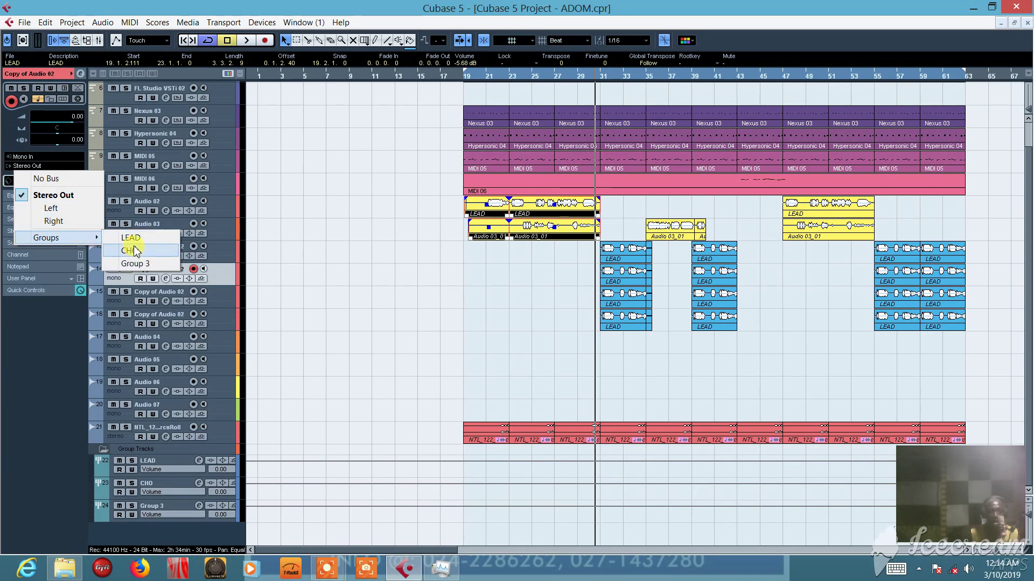
click(134, 246)
click(217, 301)
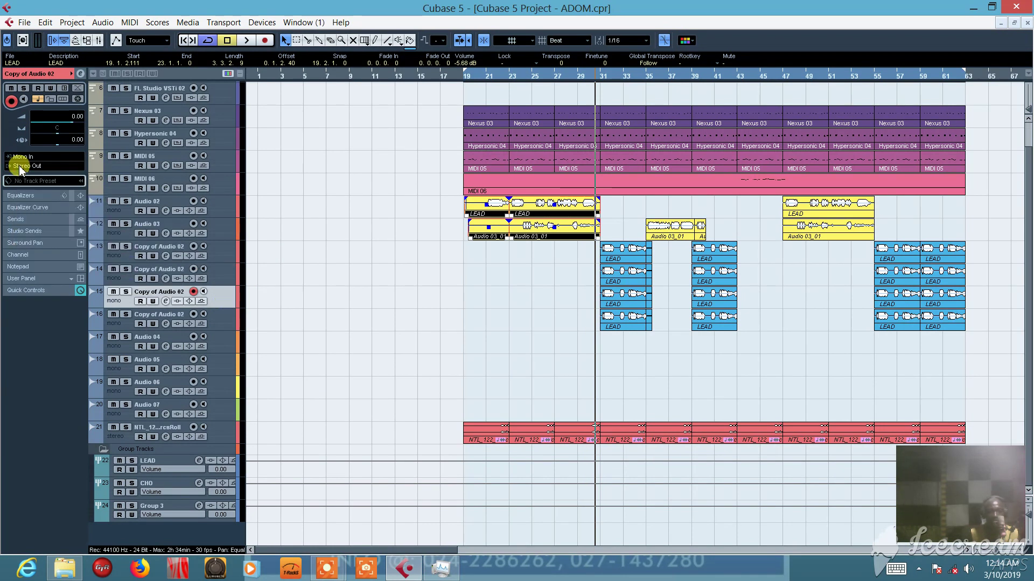
click(24, 166)
mouse_move(89, 241)
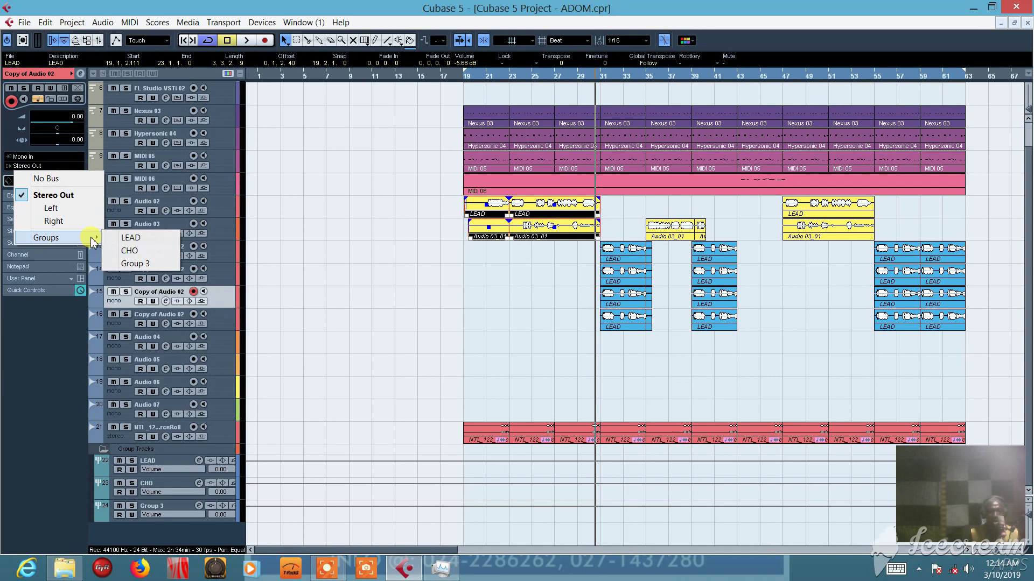
click(144, 251)
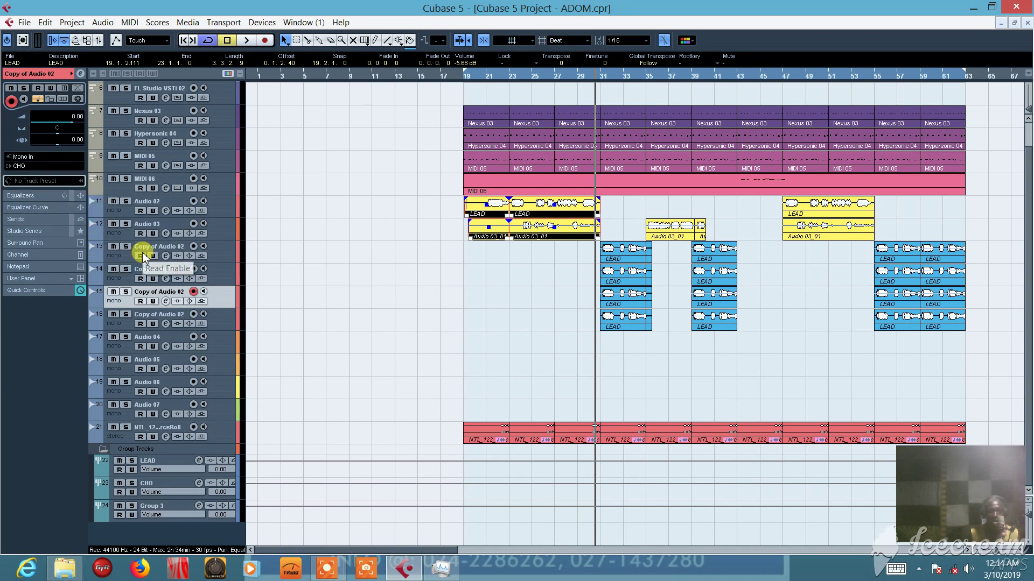
Route the last Copy of Audio 02 track, track 16, to the CHO group, and clear the clip selection.
click(215, 317)
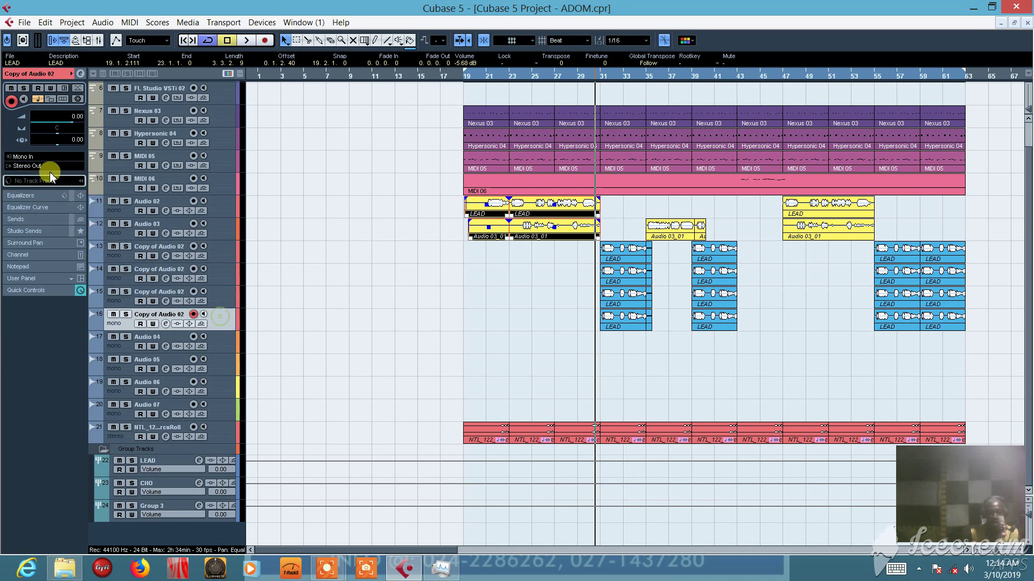
click(46, 166)
mouse_move(58, 237)
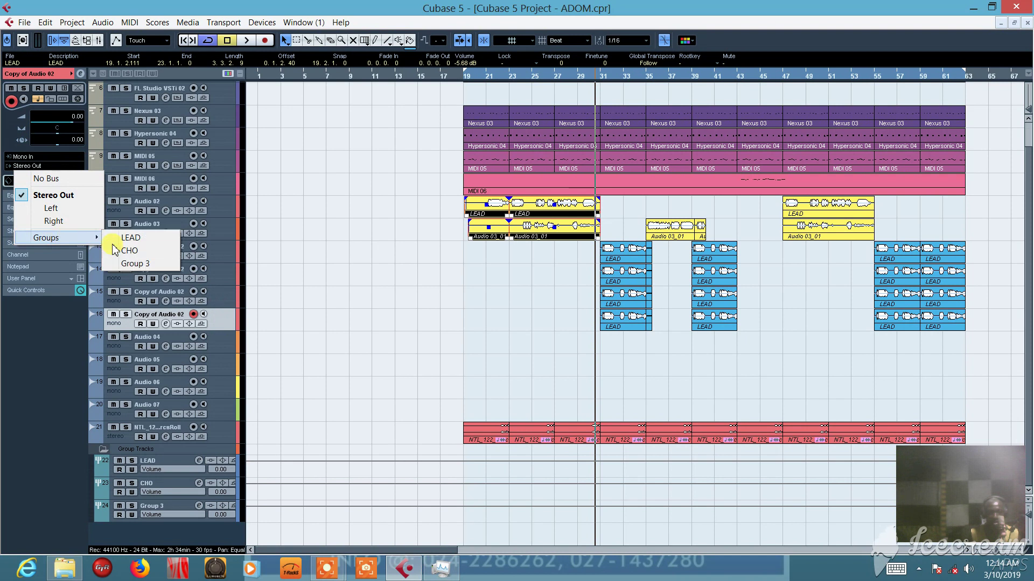
click(123, 252)
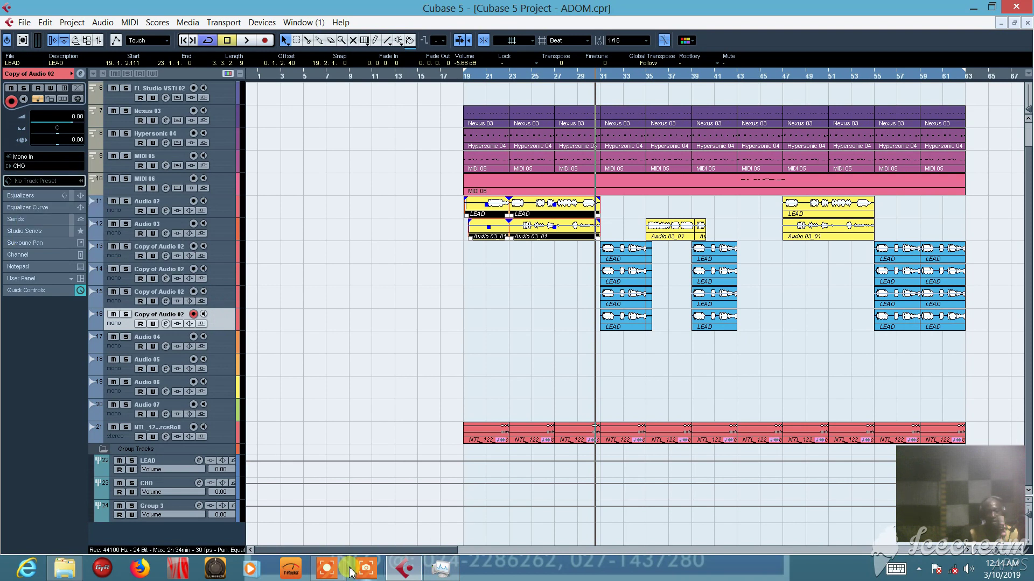
mouse_move(326, 572)
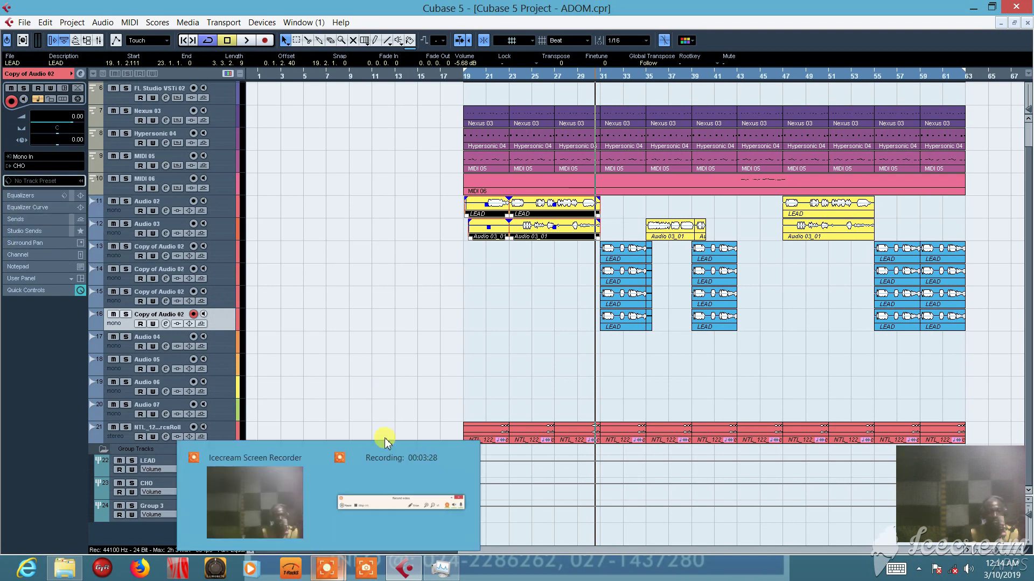
click(388, 330)
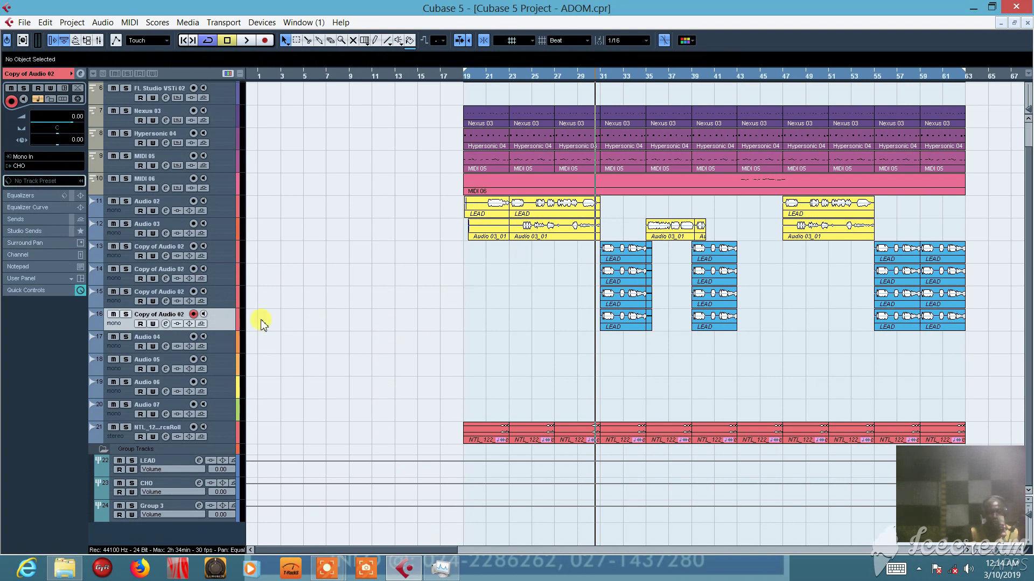
Select track 14, switch from the standard mixer to Mixer 2, and place it below the project's upper tracks.
click(226, 278)
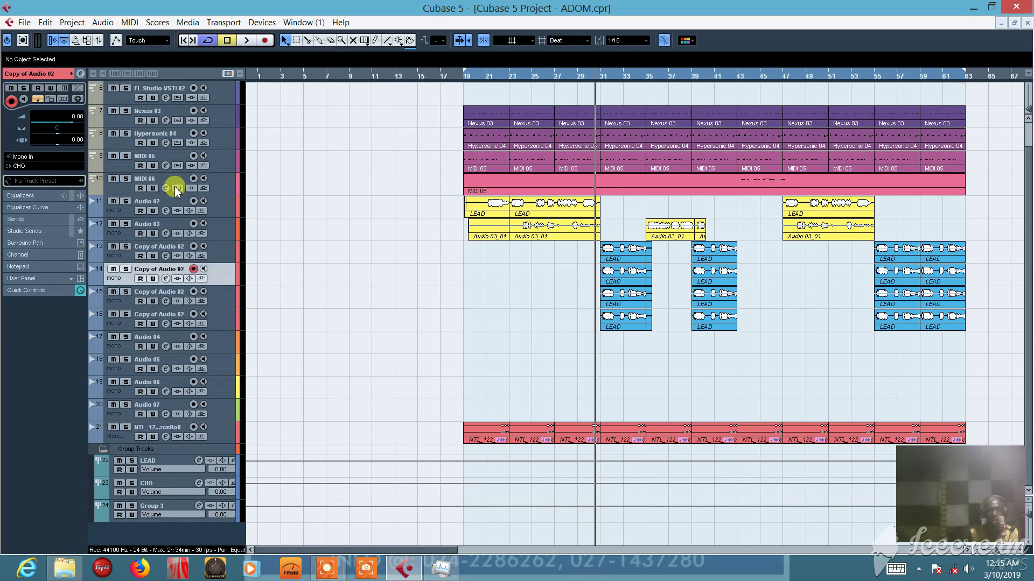
click(100, 41)
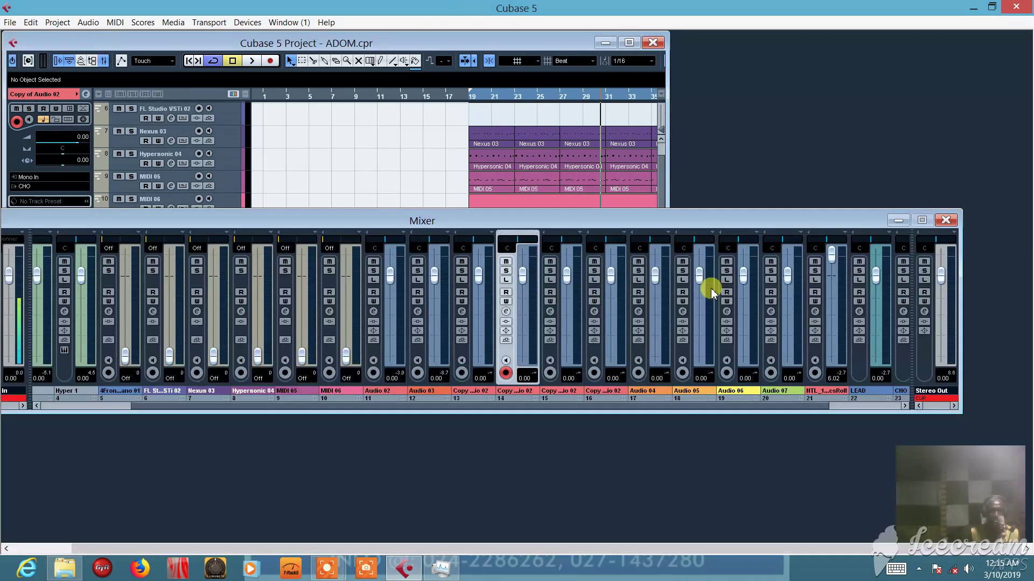
key(F3)
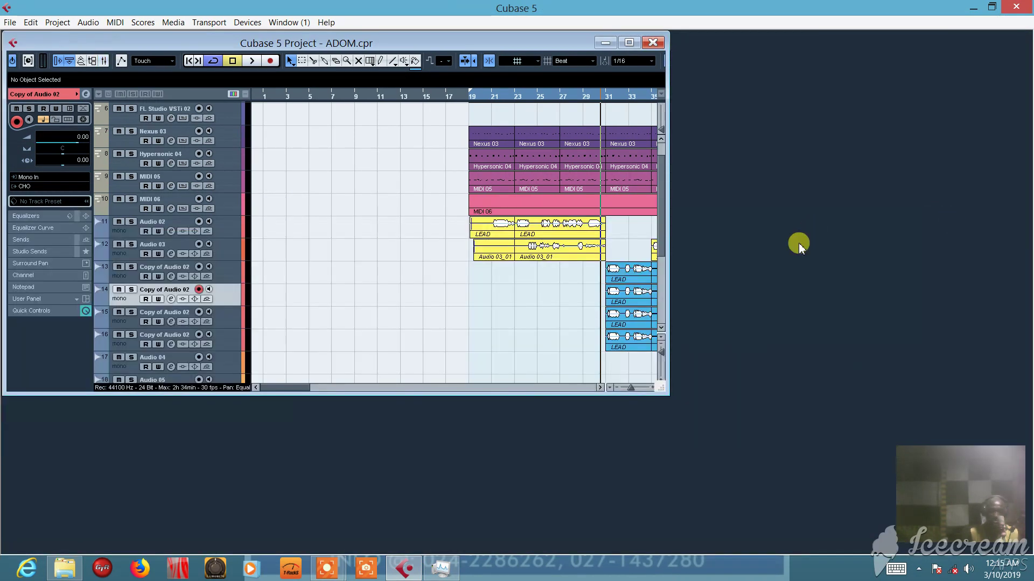
key(F3)
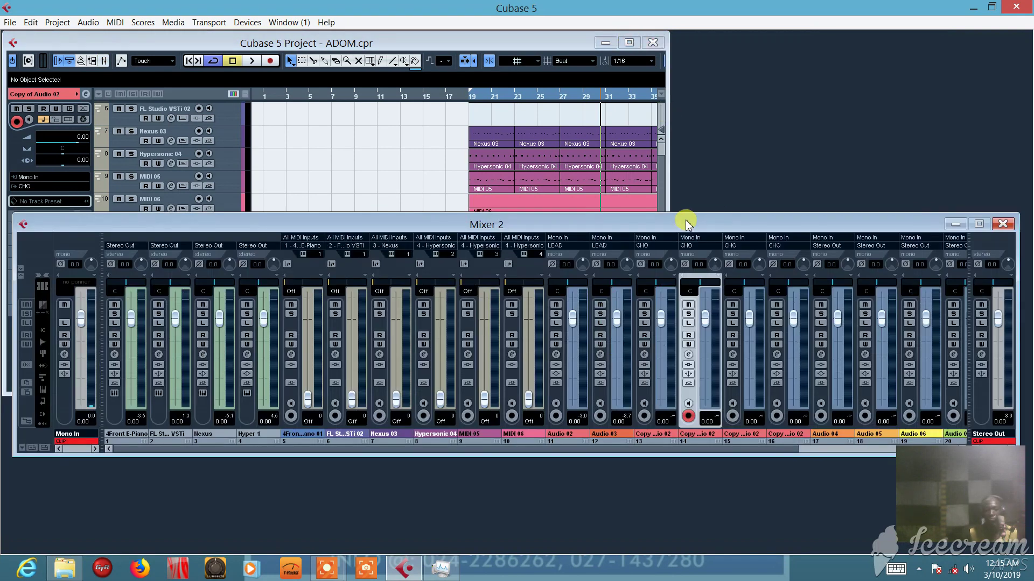
drag(671, 231, 655, 226)
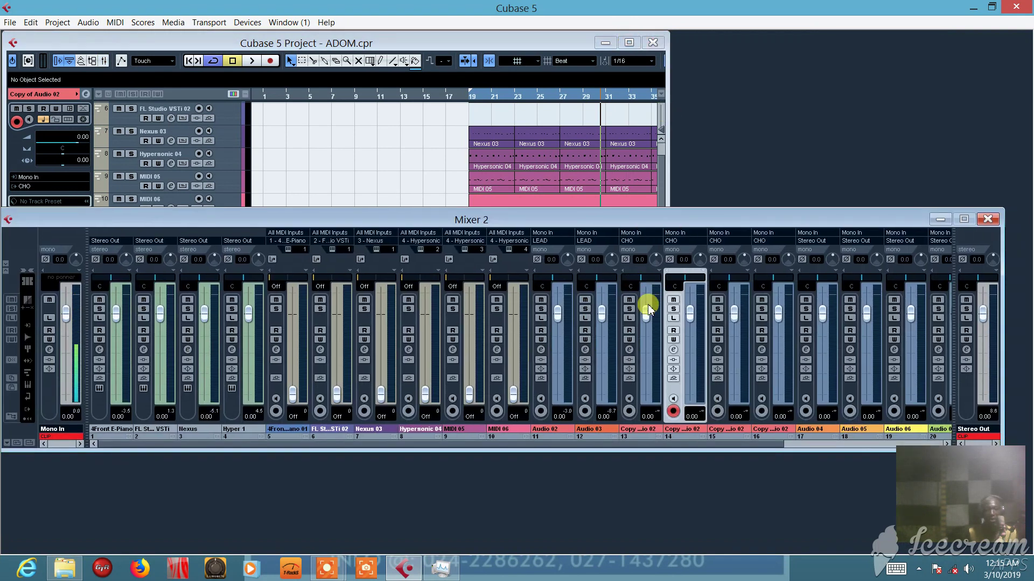
Play the project and check the levels of Copy of Audio 02 channels 13 to 16 and the group channels in the mixer.
key(space)
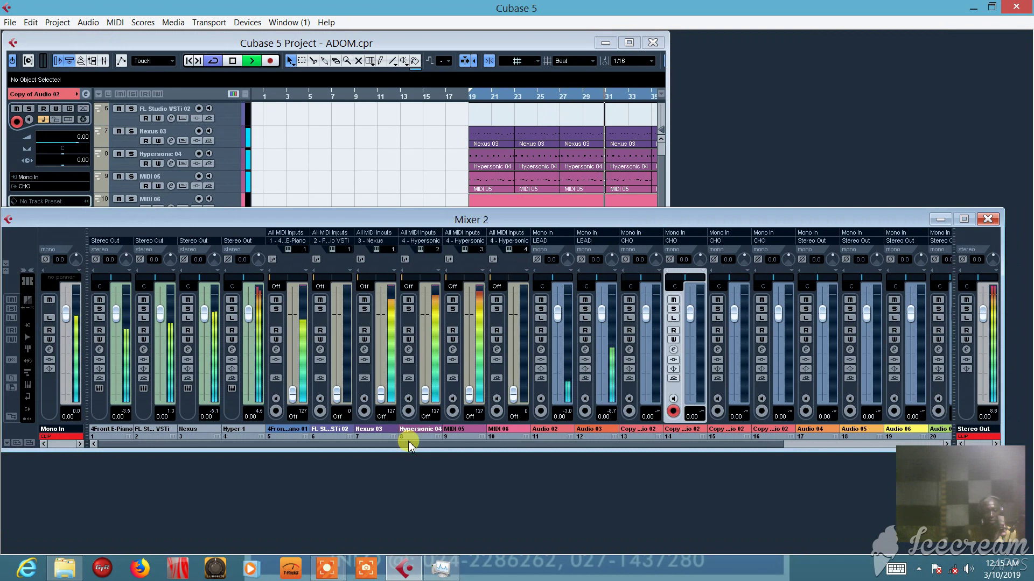
drag(410, 445, 550, 440)
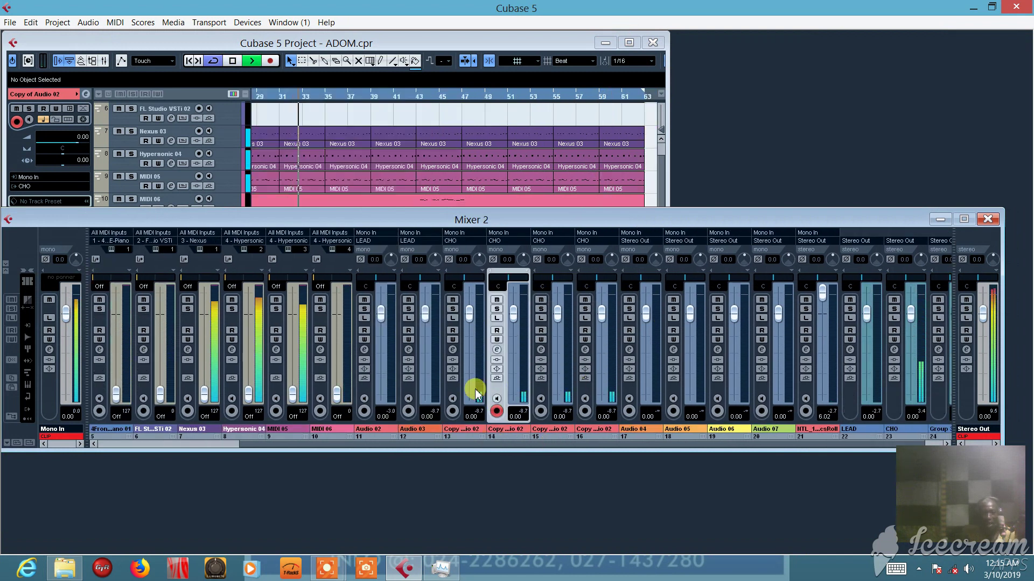
click(454, 392)
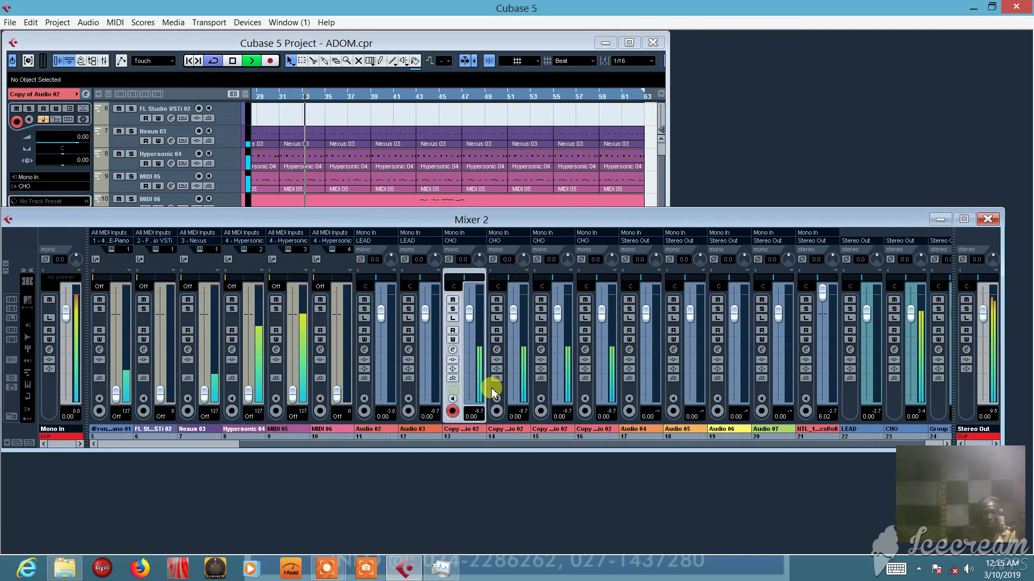
click(492, 392)
click(539, 389)
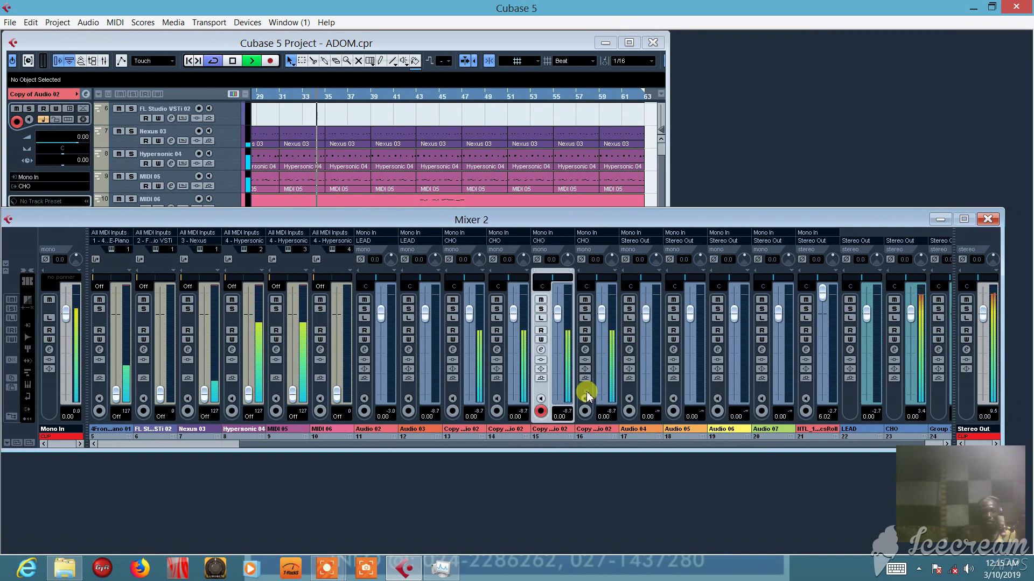
click(587, 395)
Select the four Copy of Audio 02 channels, 13 to 16, together in the mixer and stop playback.
click(454, 394)
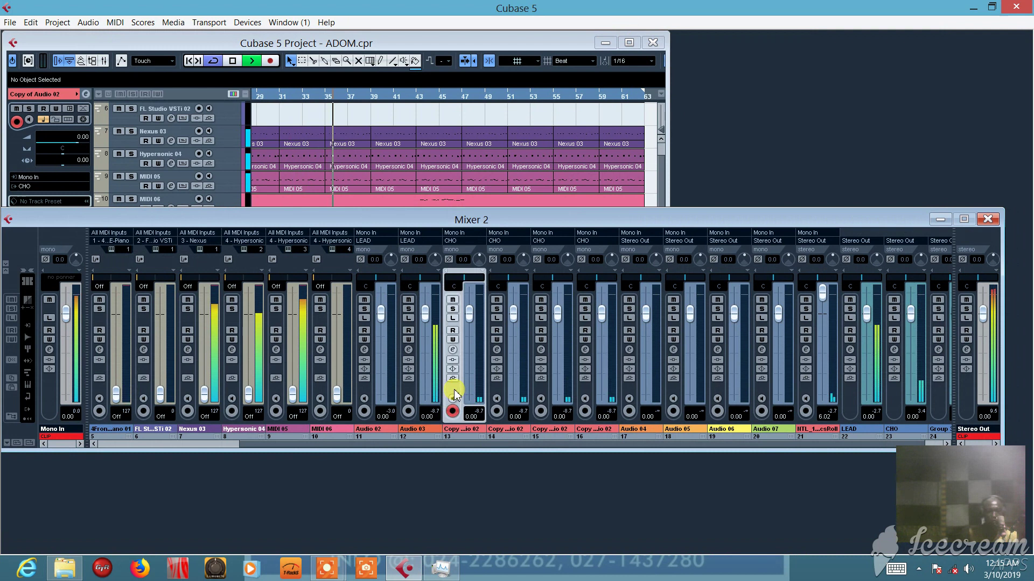
ctrl+click(496, 392)
ctrl+click(539, 390)
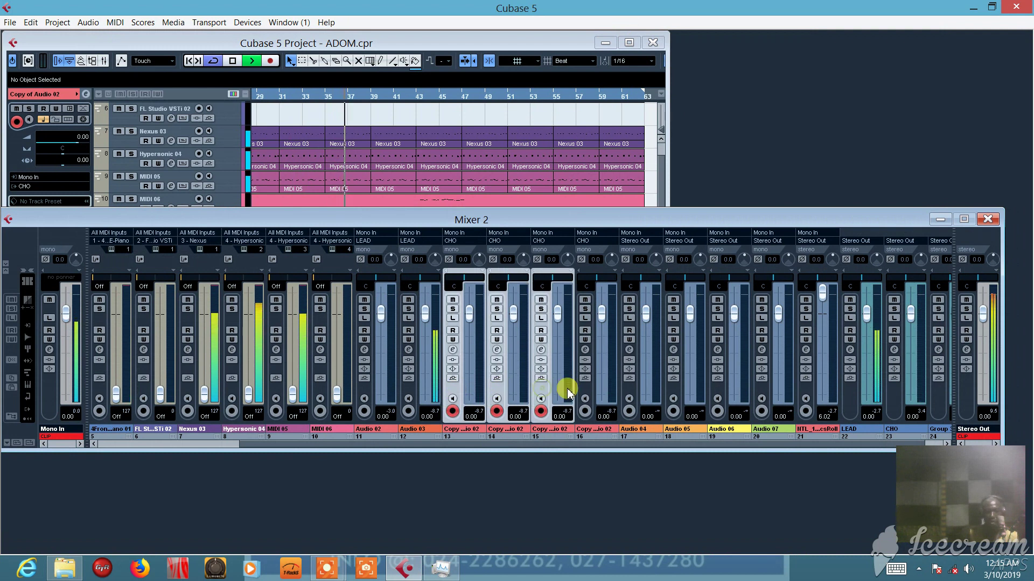
ctrl+click(584, 392)
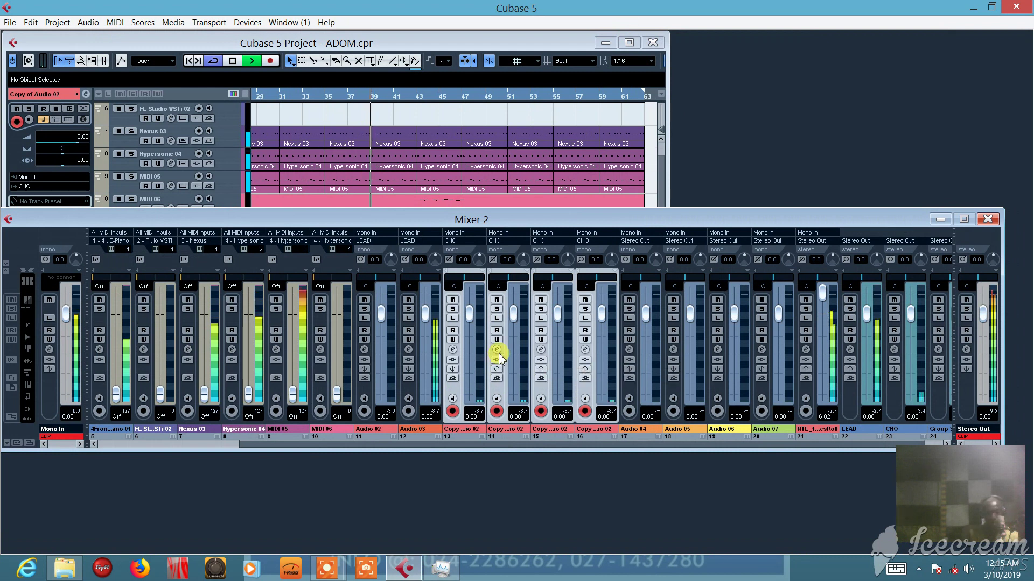
key(space)
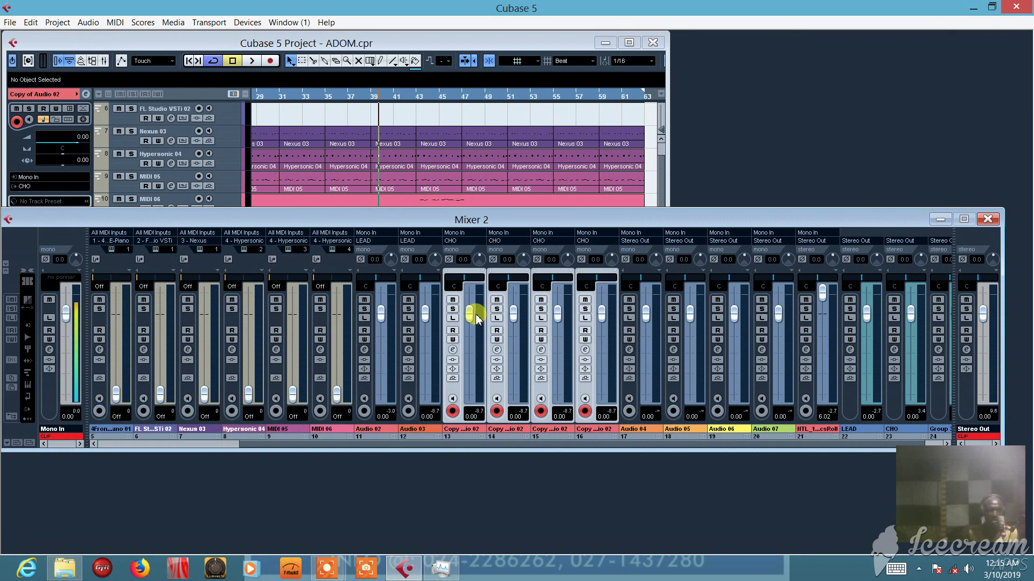
Choose the CHO group as channel 13's output in the mixer, with all four chorus channels selected.
click(455, 243)
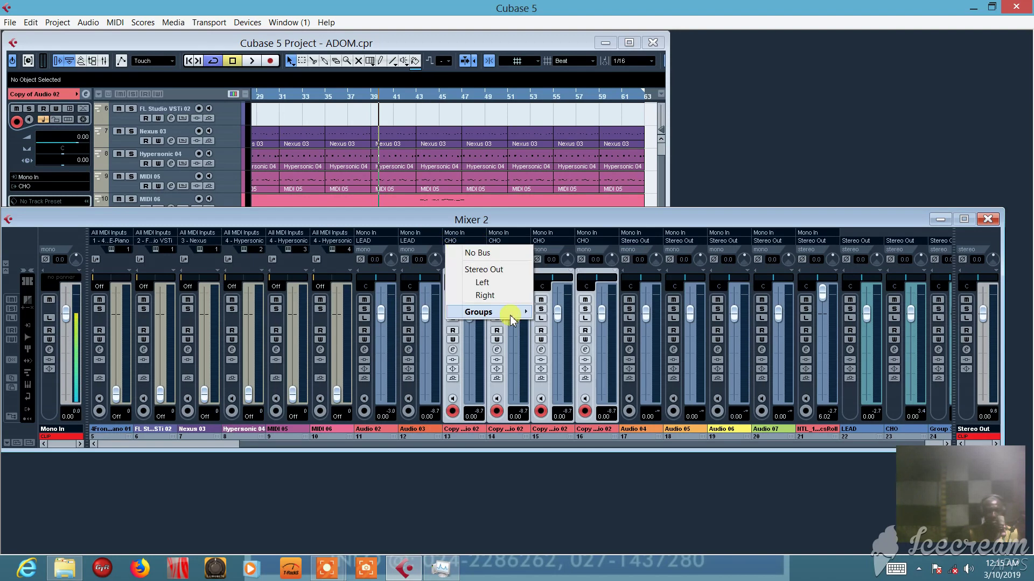
mouse_move(525, 315)
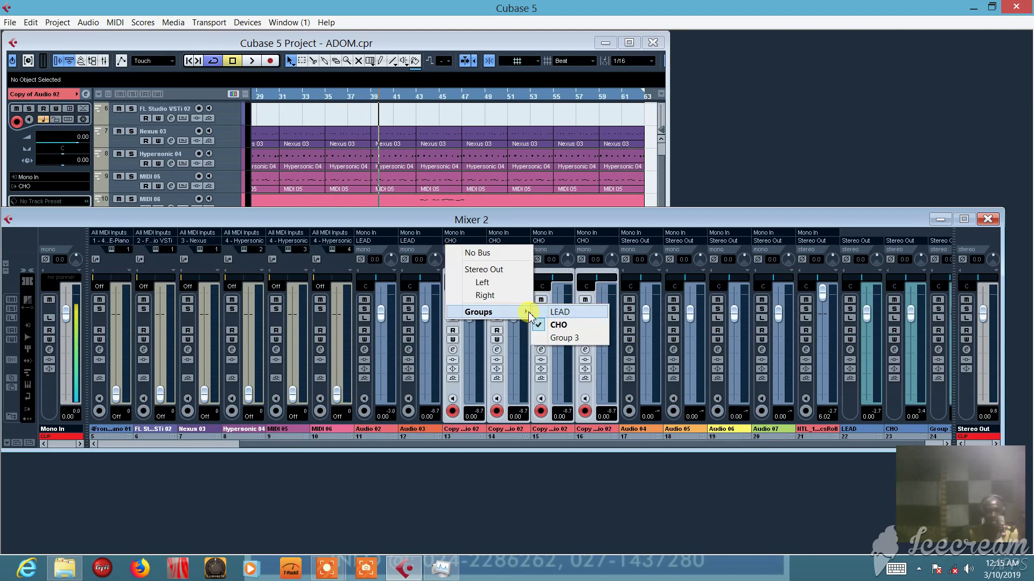
click(564, 326)
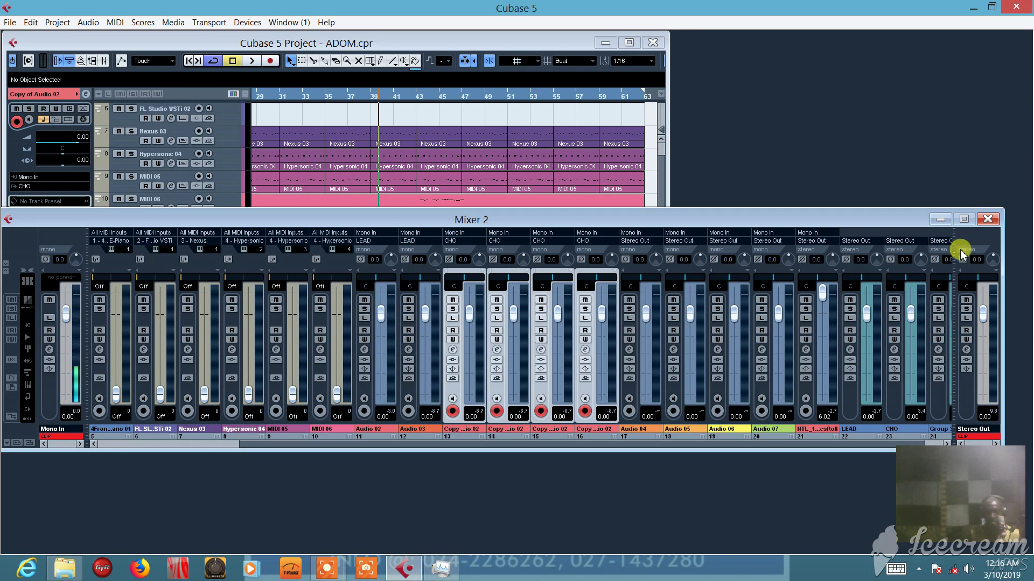
mouse_move(325, 569)
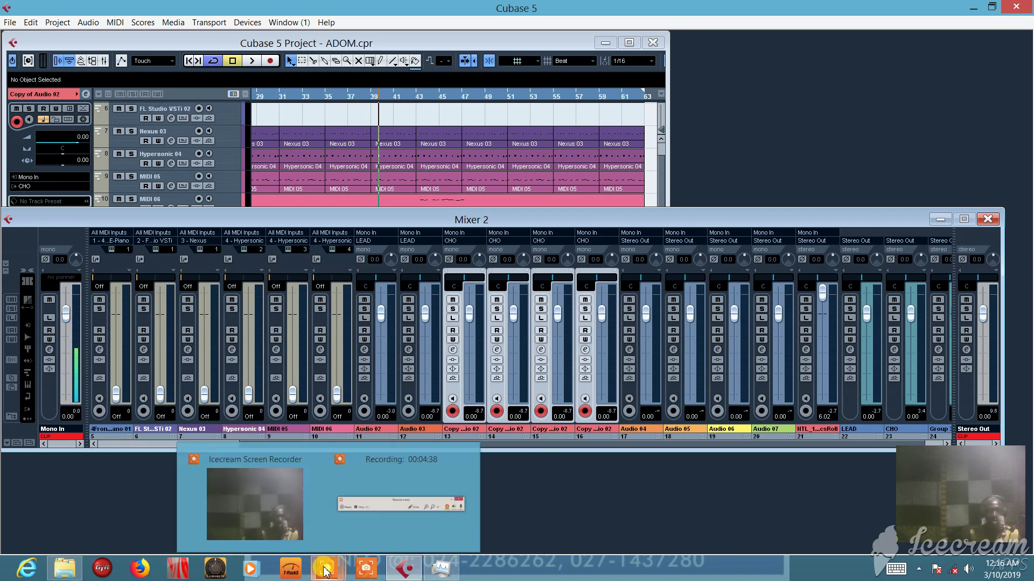
mouse_move(375, 498)
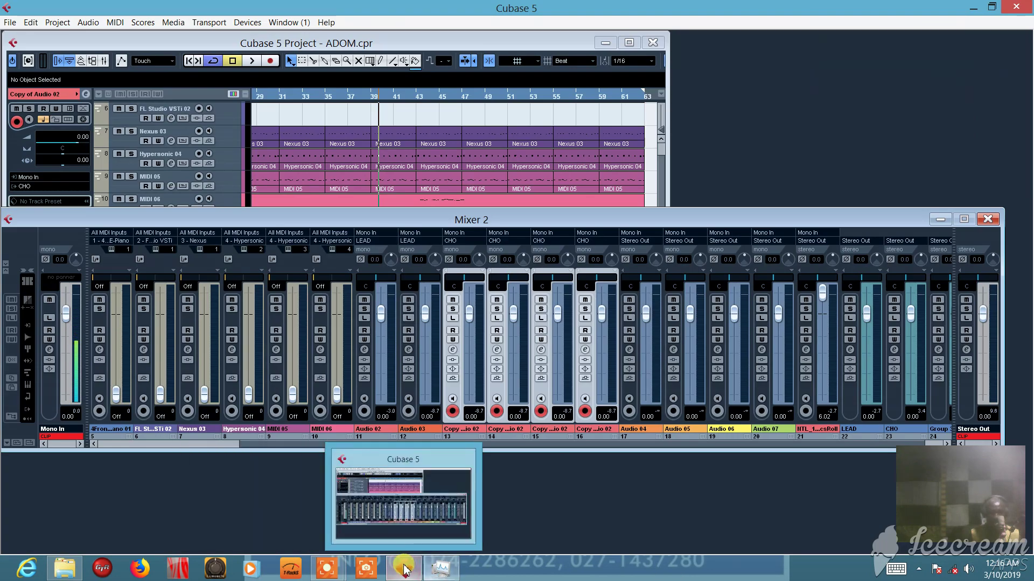
click(403, 569)
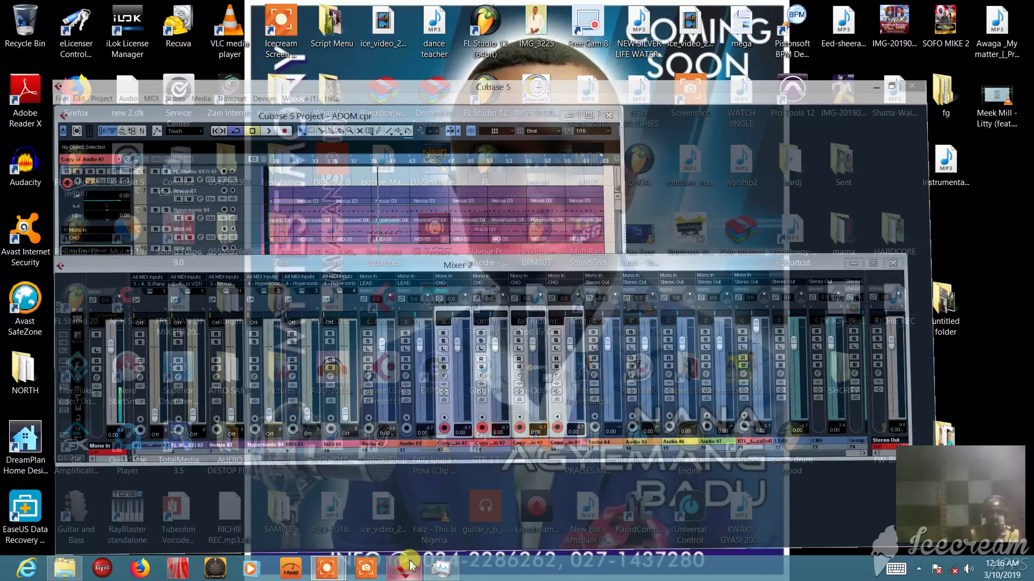
click(387, 574)
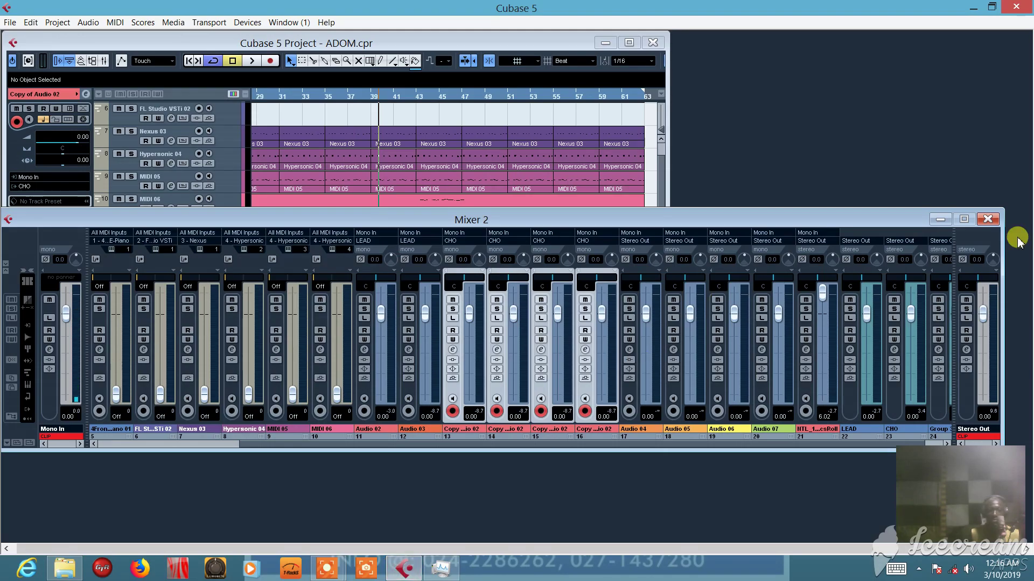
Close Mixer 2 and maximize the project window.
click(988, 219)
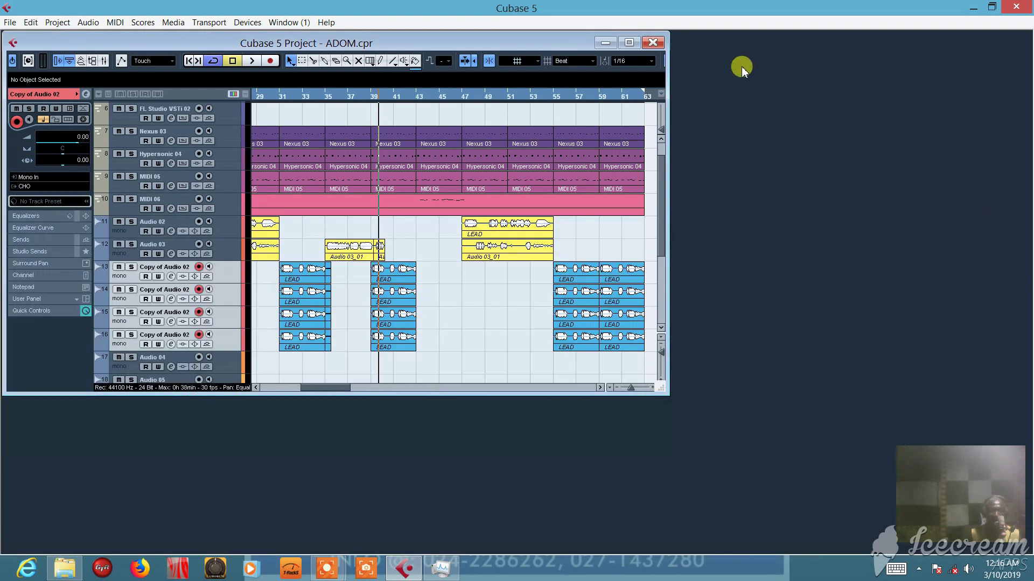
click(629, 43)
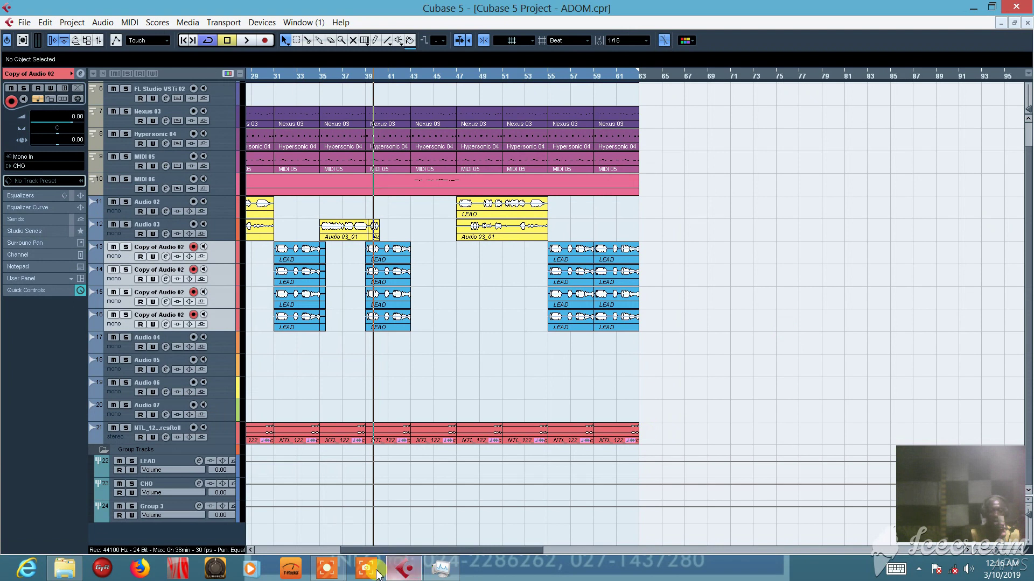
mouse_move(333, 571)
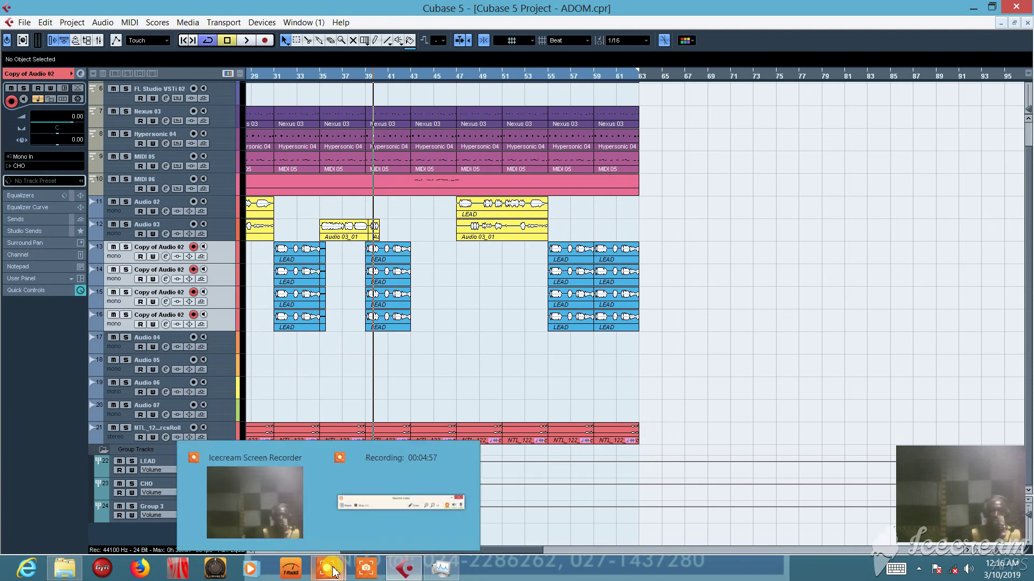